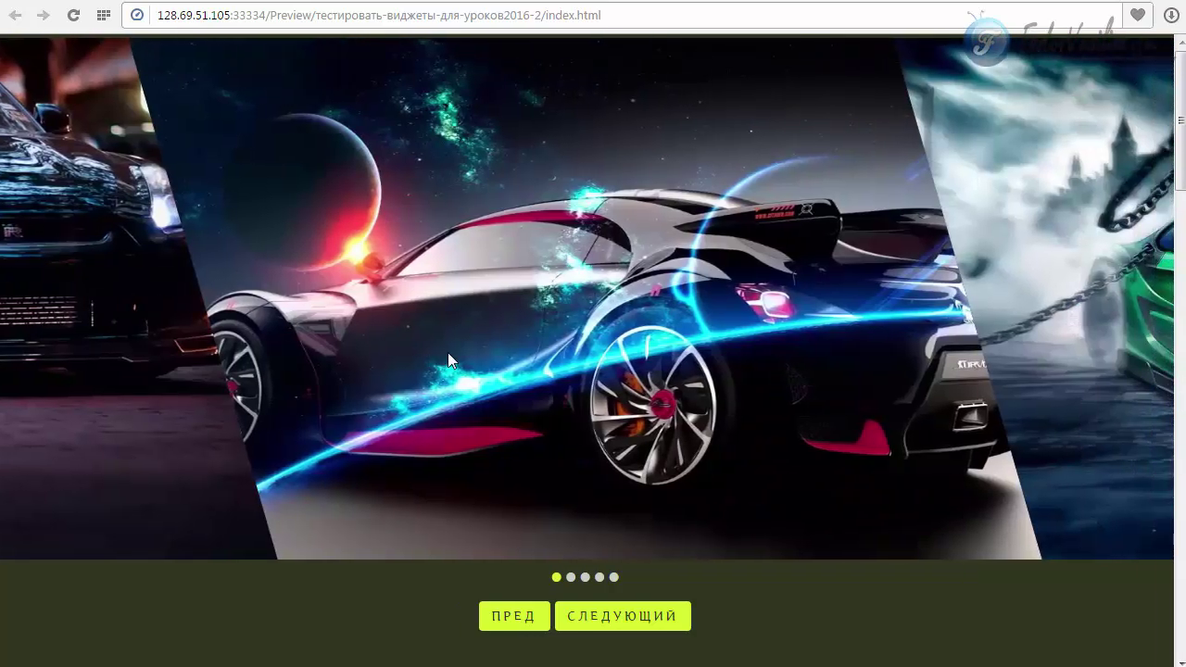
- Browse the finished car and animal slider in the browser preview using its slide dots and the previous and next controls
click(569, 604)
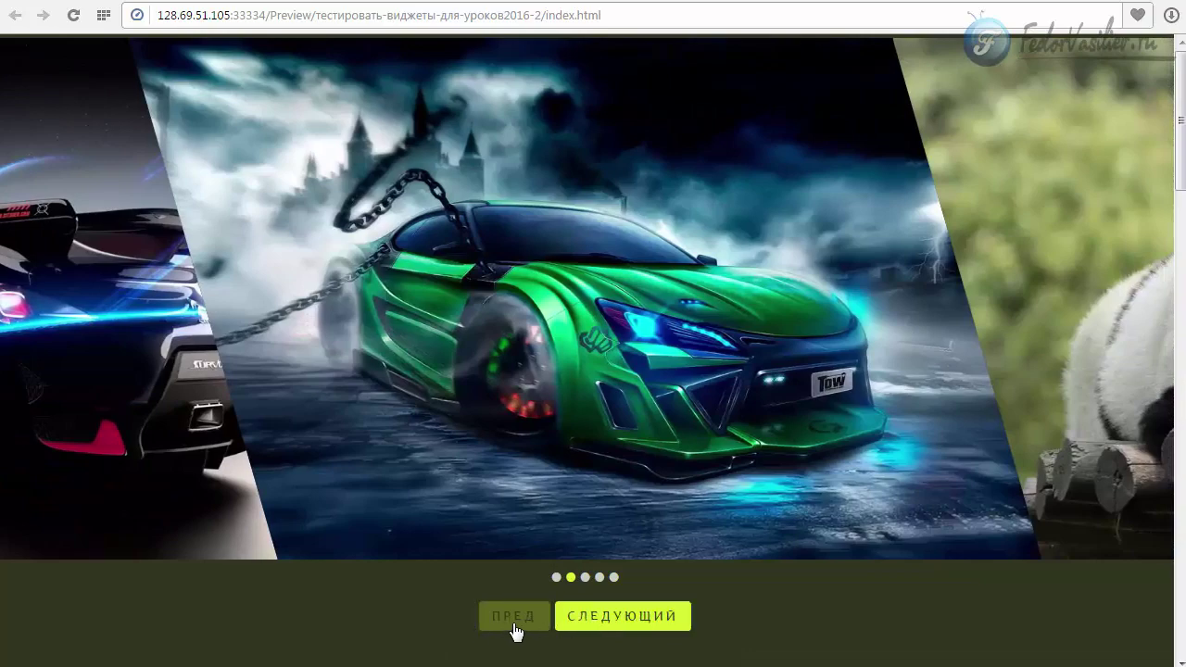
click(584, 577)
click(599, 577)
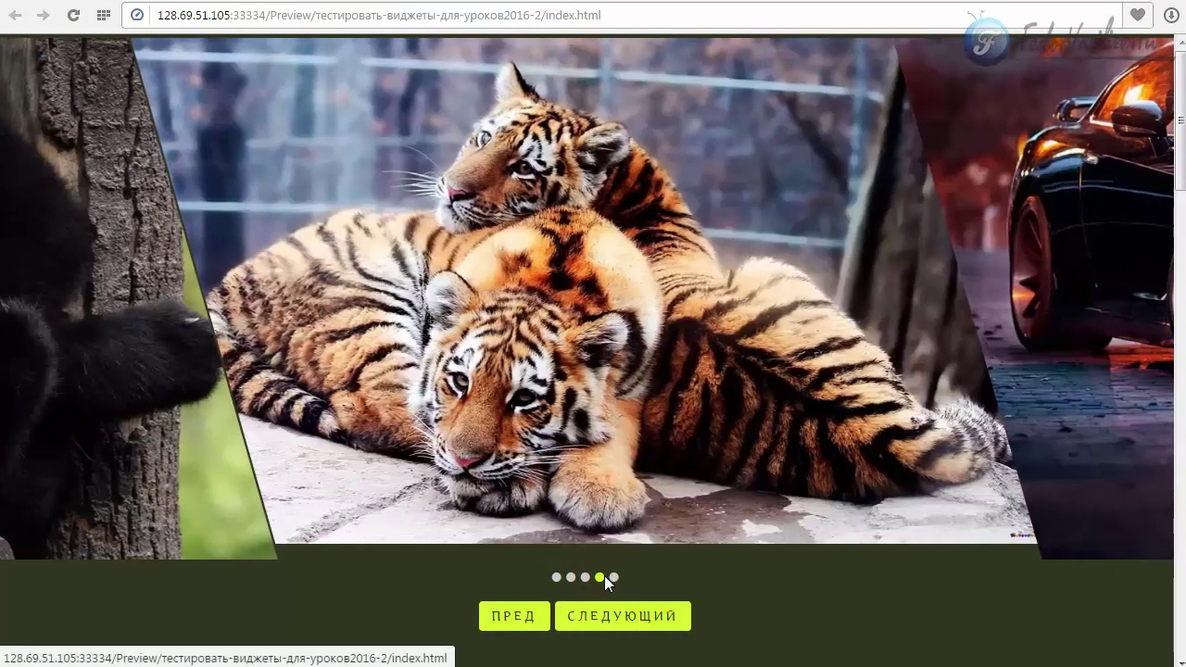
click(511, 619)
click(581, 621)
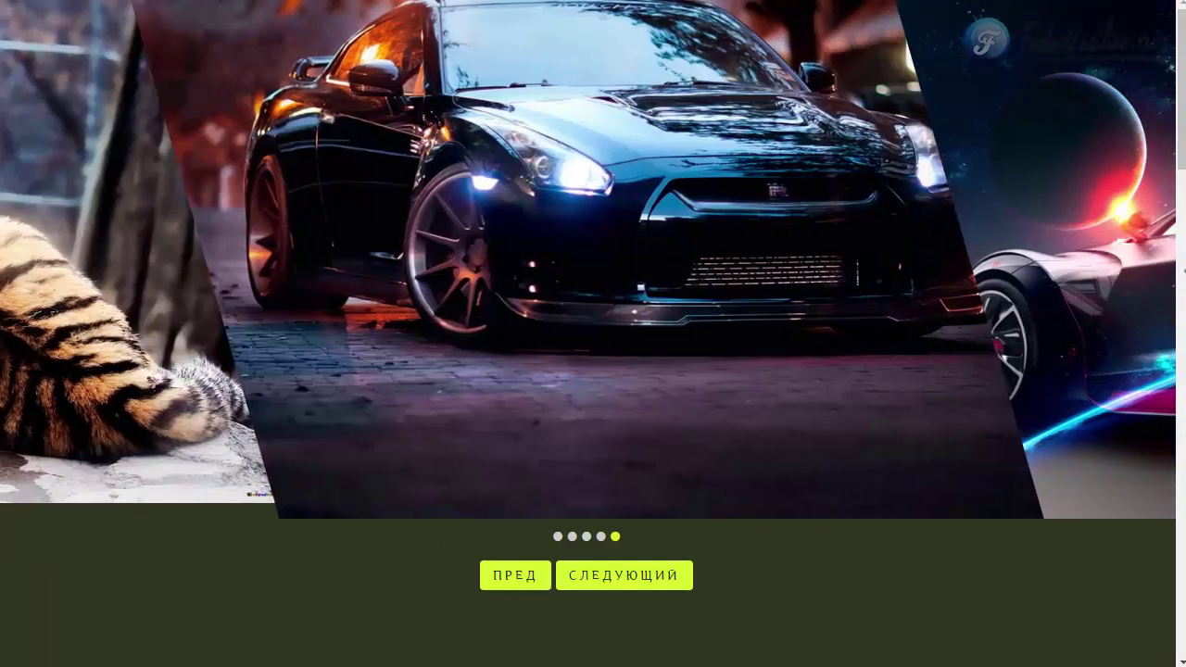
- Check the slider's responsiveness by narrowing the preview window to phone width, advancing through slides, and widening the window again
drag(1184, 305, 286, 333)
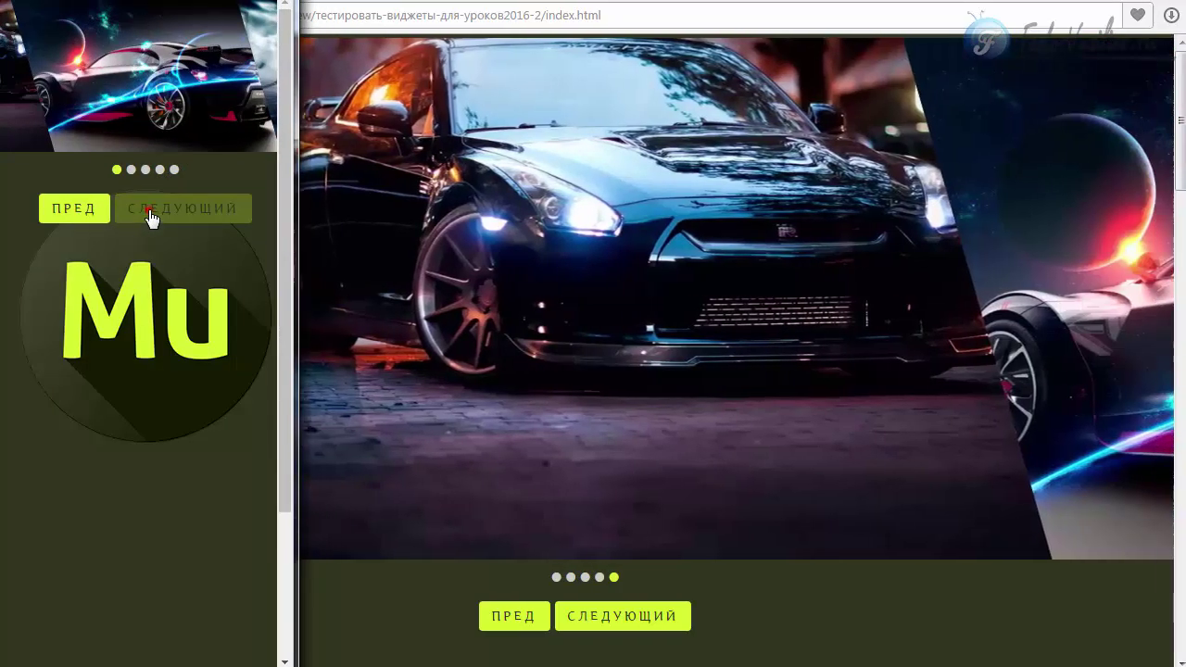
click(143, 212)
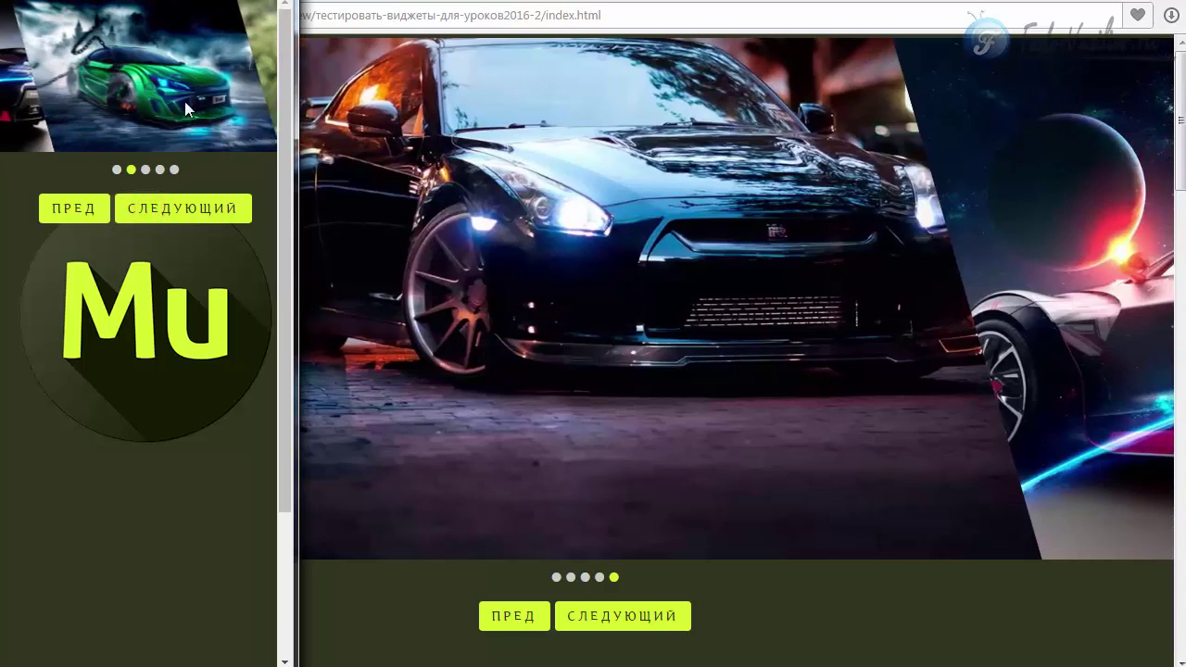
click(182, 207)
drag(293, 271, 1185, 358)
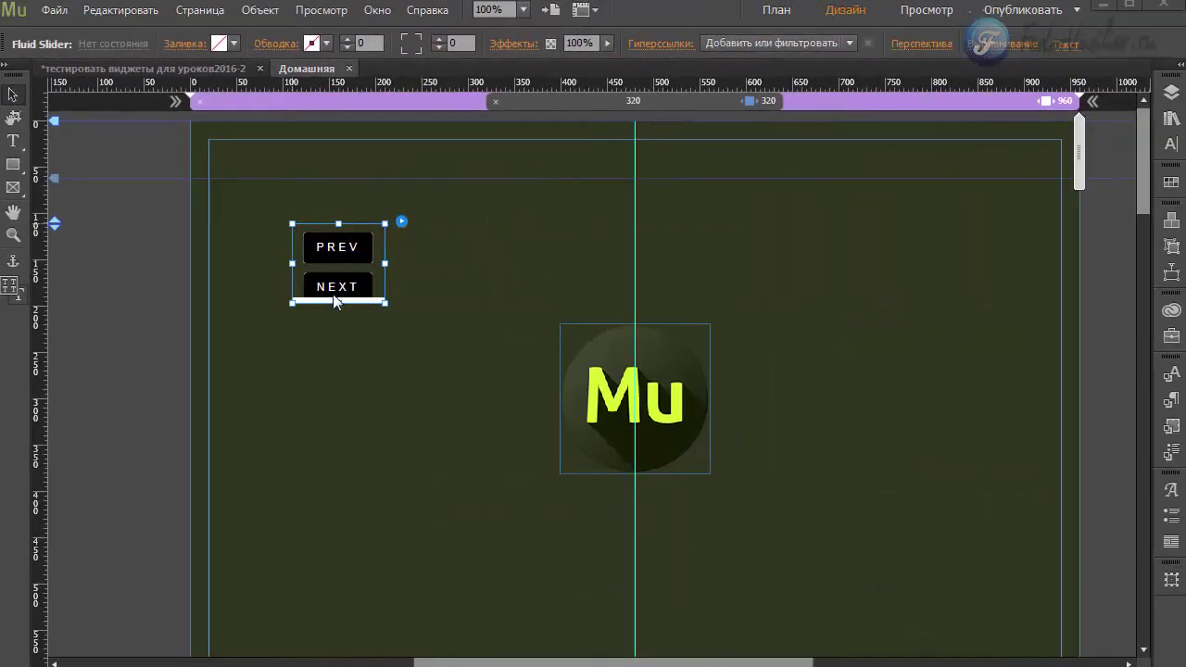
- Place the Fluid Slider widget at the top of the page and stretch it to the full 960 px width and about 500 px height
drag(334, 298, 1079, 179)
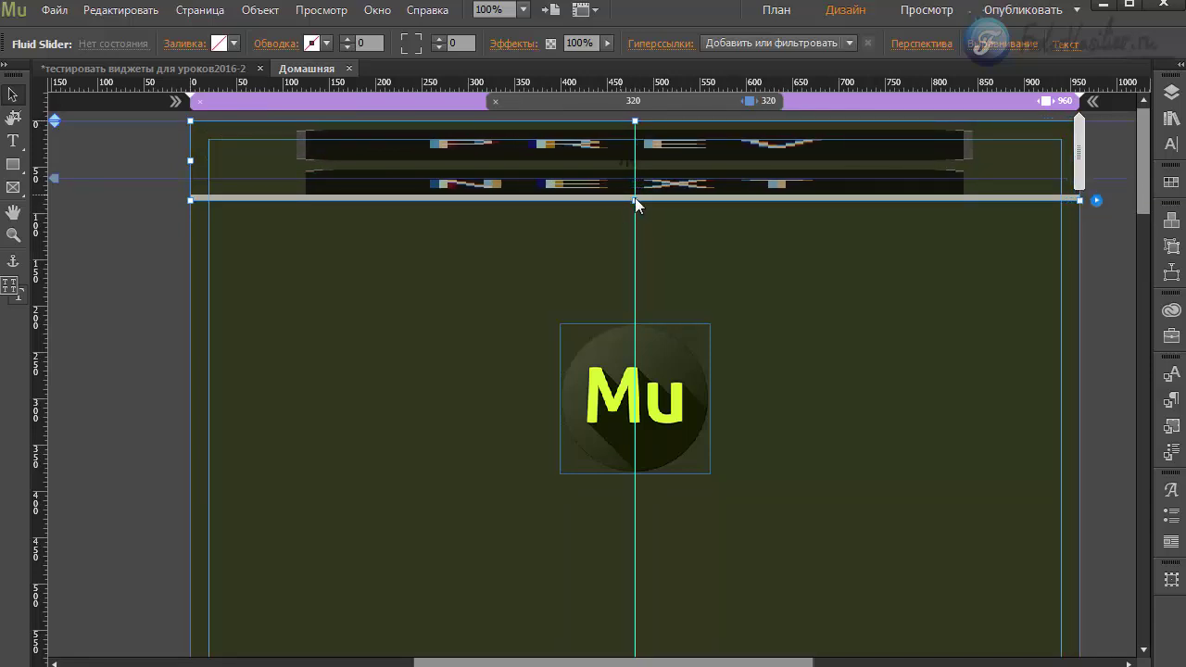
click(635, 199)
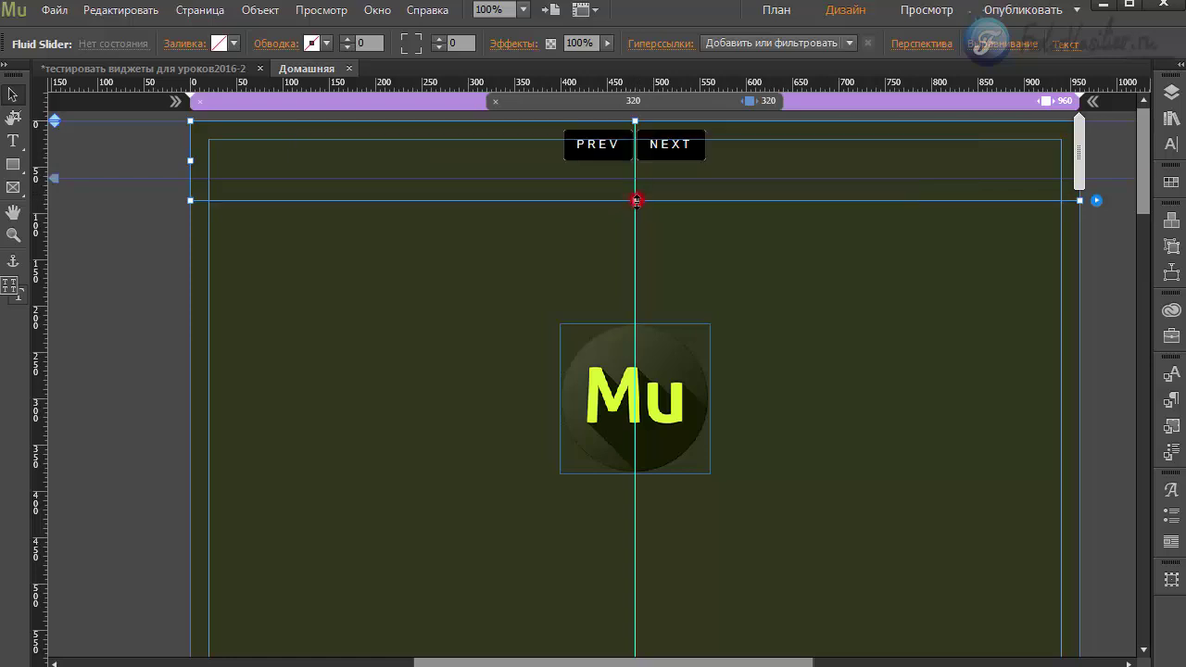
drag(636, 200, 589, 589)
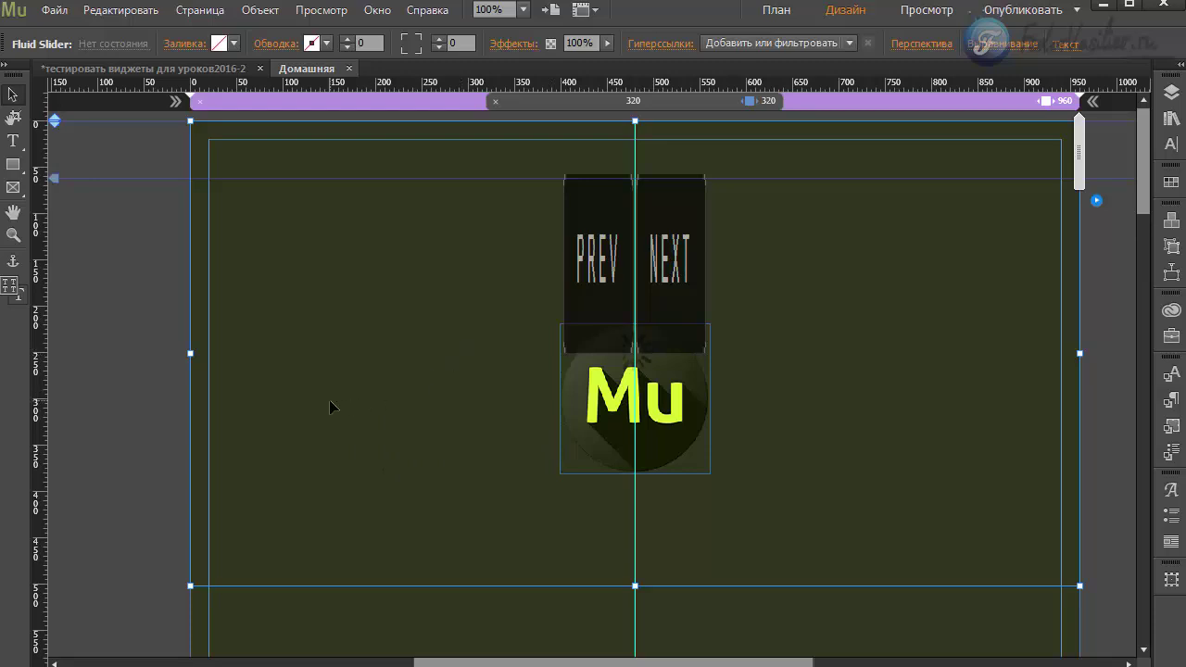
- Load six pictures into the Fluid Slider's Image 1 to Image 6 slots, from 560710_citroen_mashin.jpg to 560710_citroen_mashin_00.jpg
drag(463, 664, 568, 662)
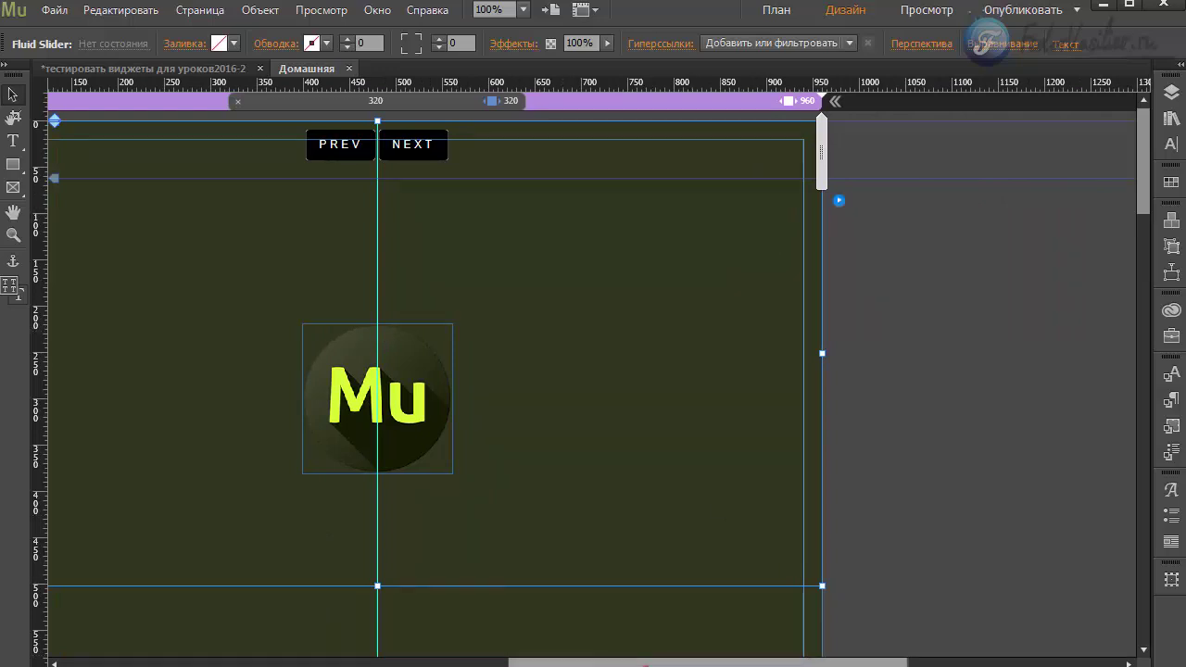
drag(837, 210, 485, 207)
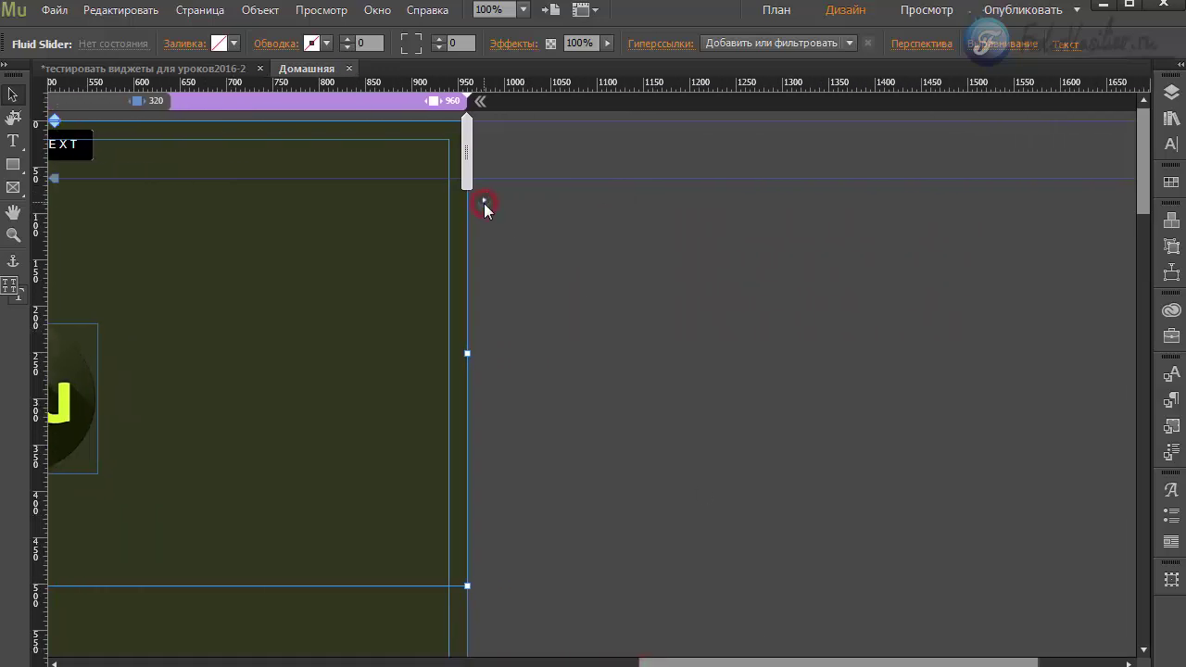
click(483, 200)
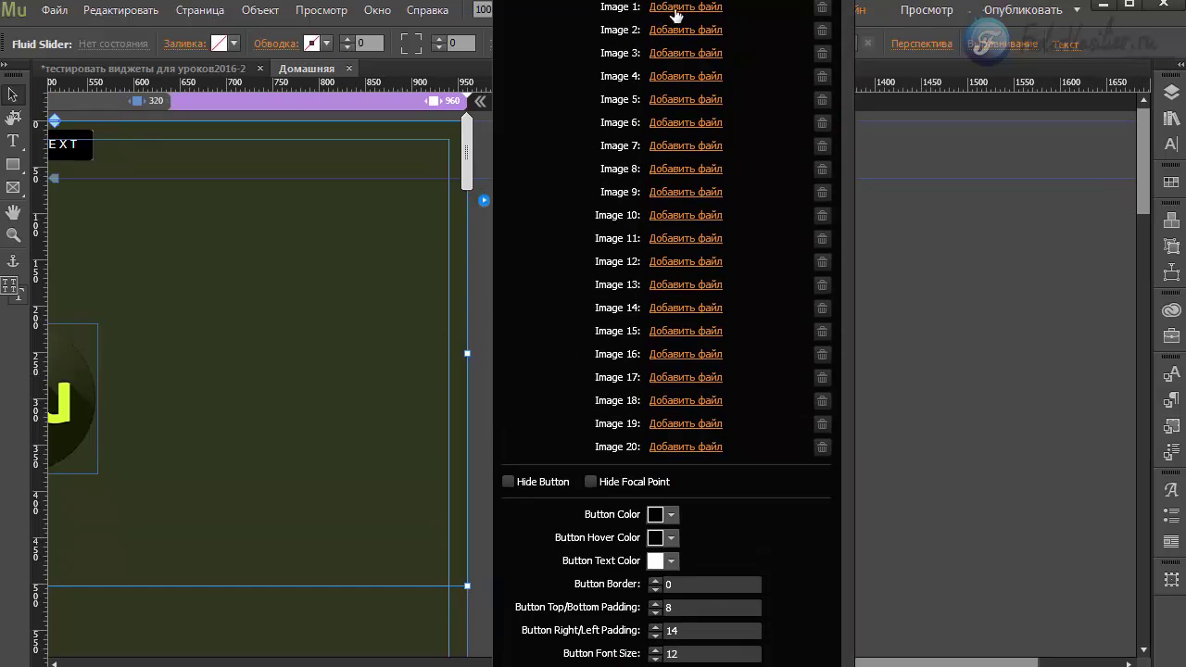
click(483, 199)
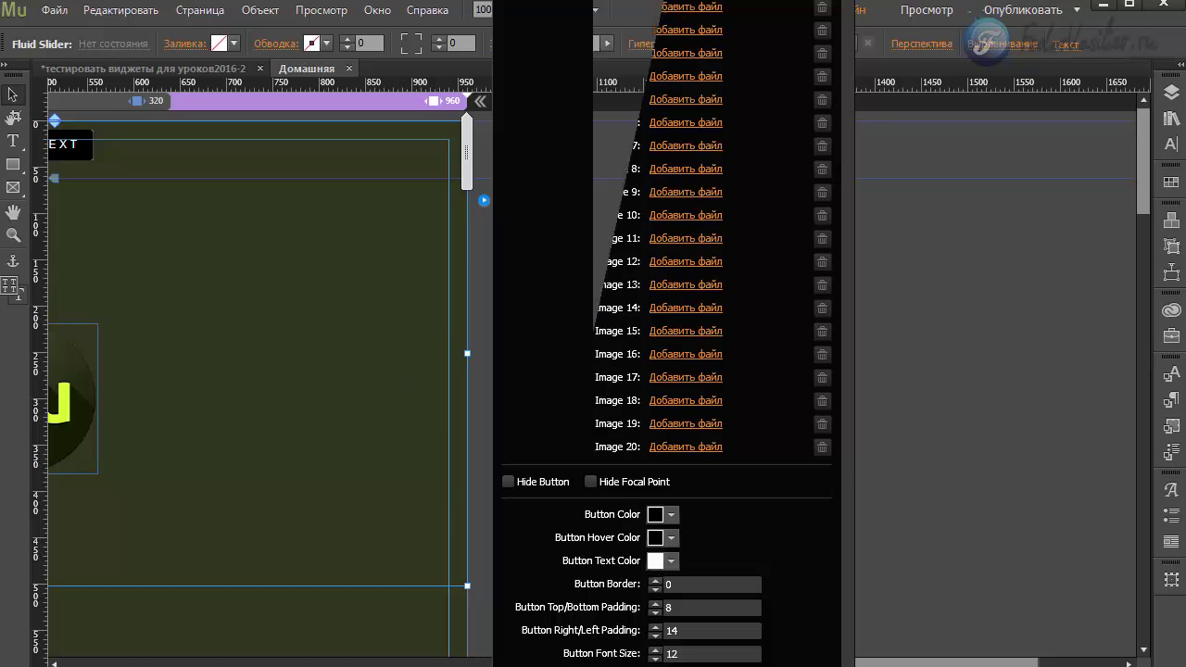
click(484, 199)
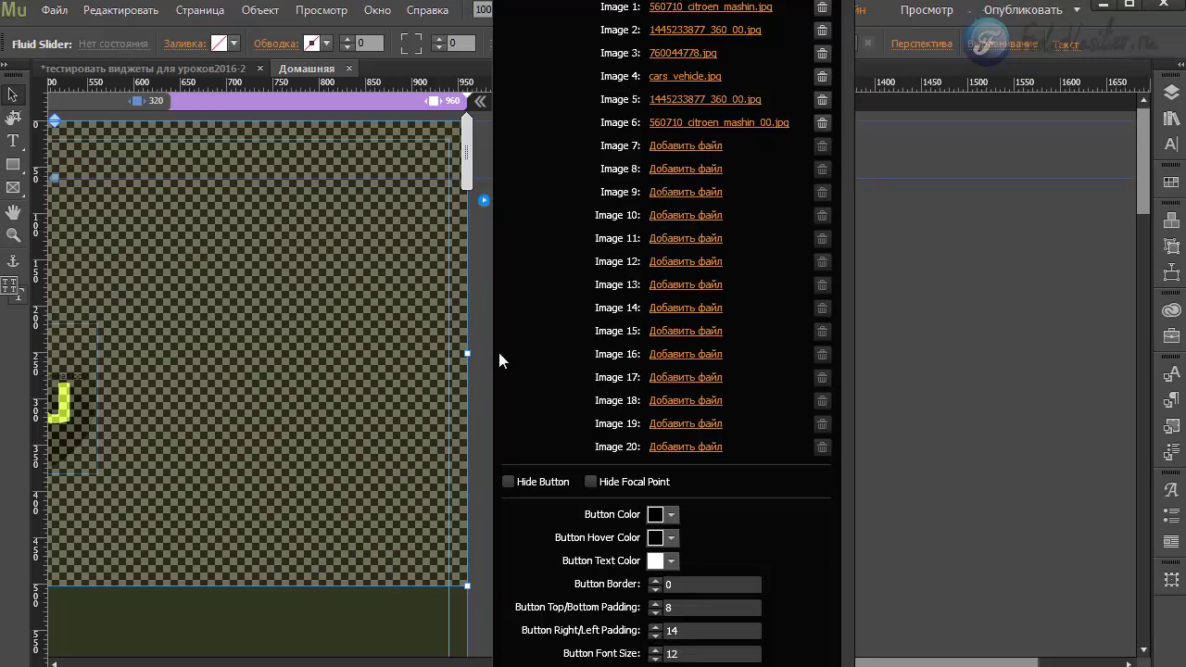
- Preview the page in the browser and go through all six slides of the new slider using its dots
key(ctrl+shift+e)
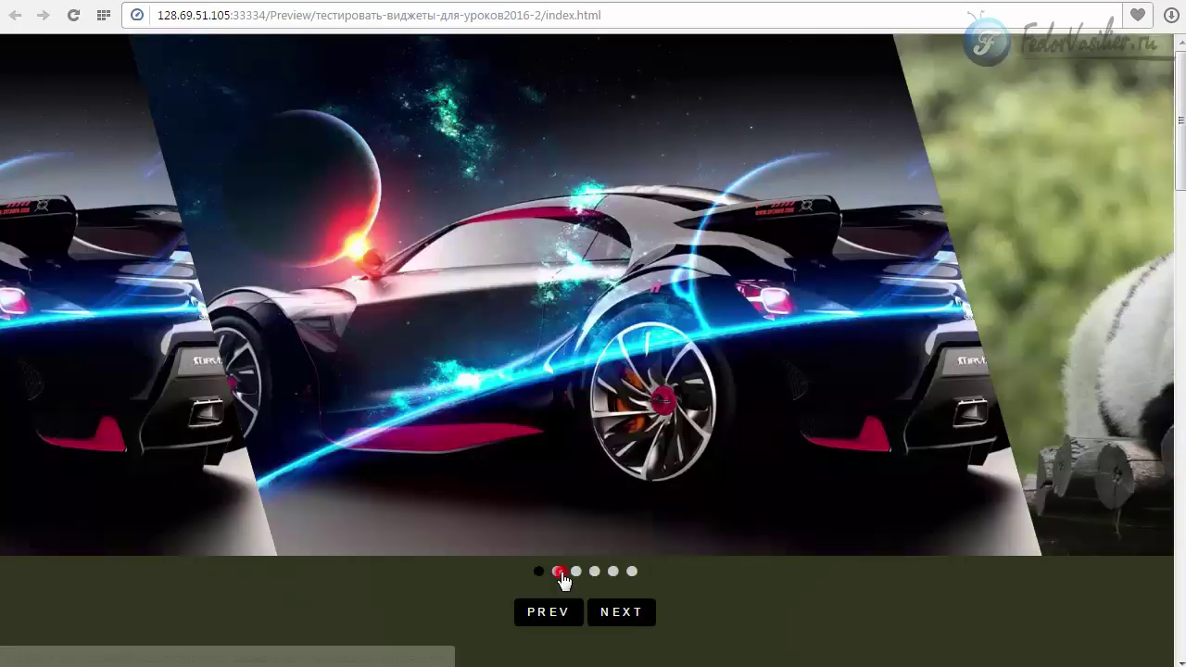
click(558, 572)
click(576, 572)
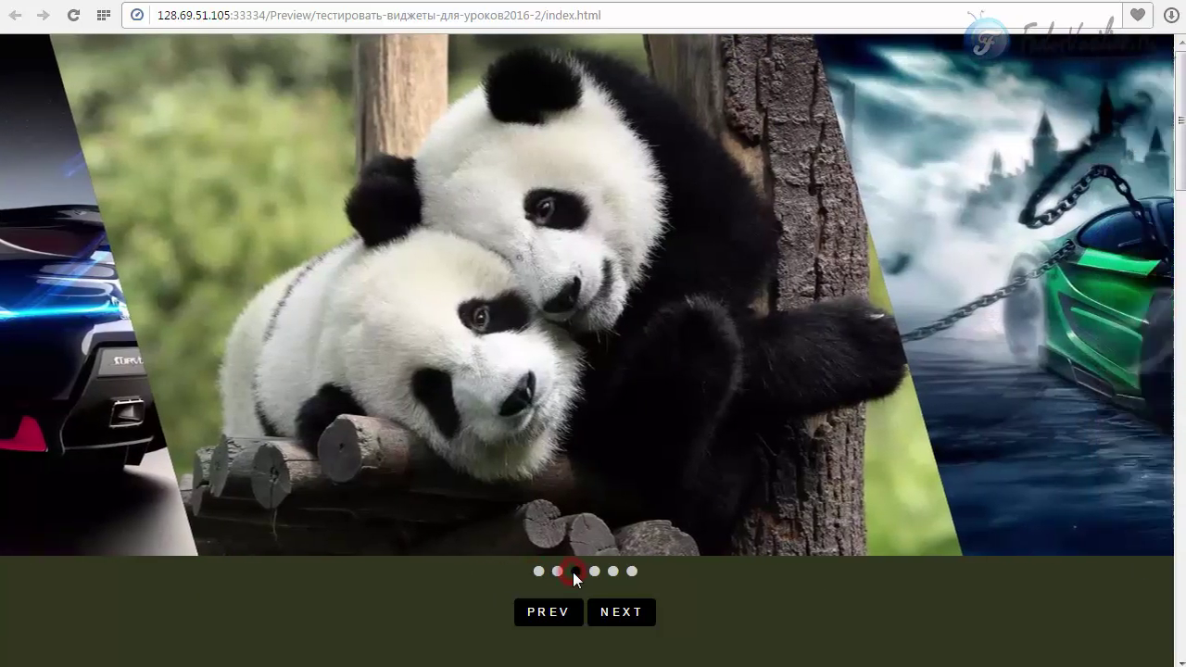
click(594, 571)
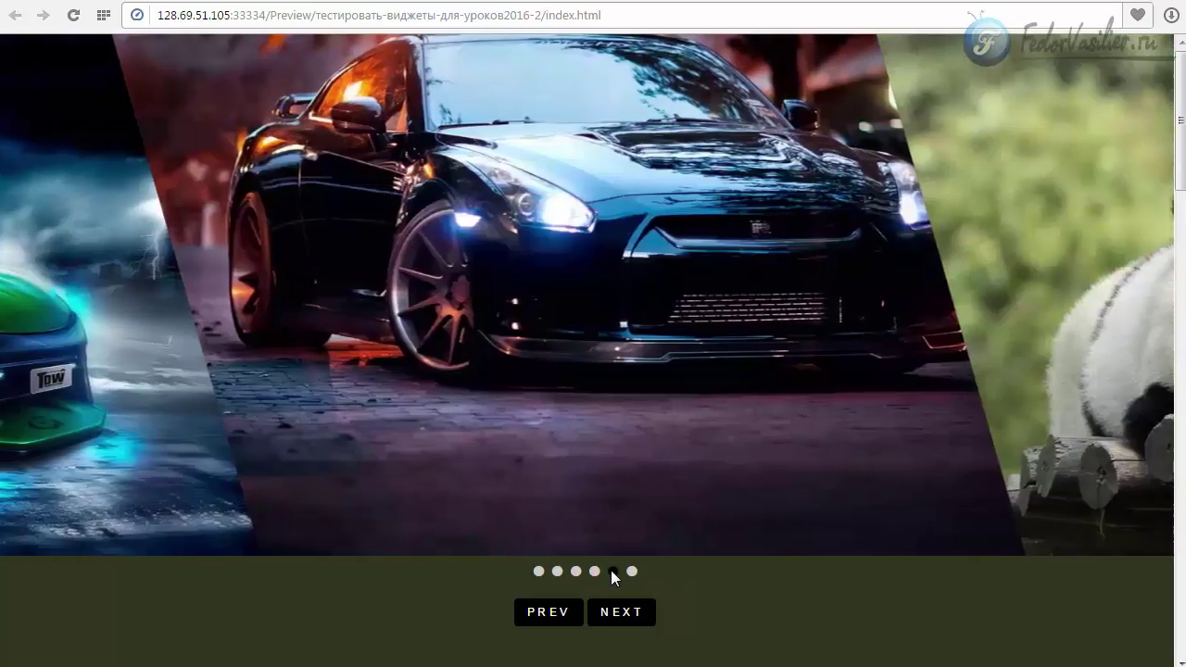
click(612, 570)
click(627, 571)
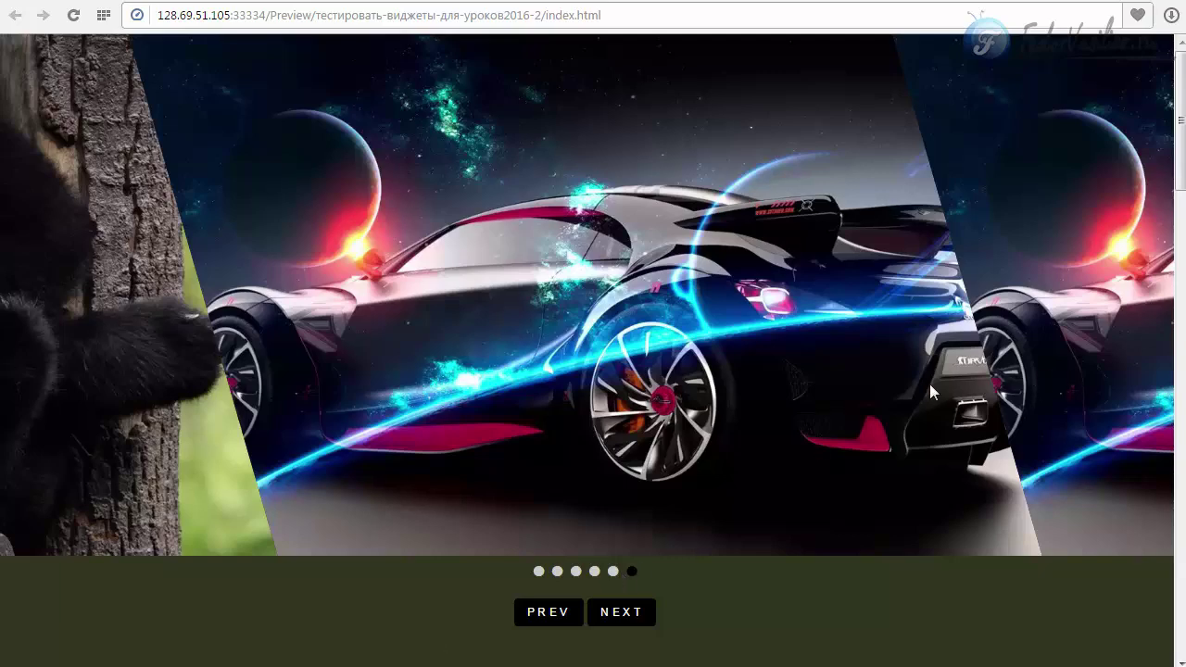
click(539, 570)
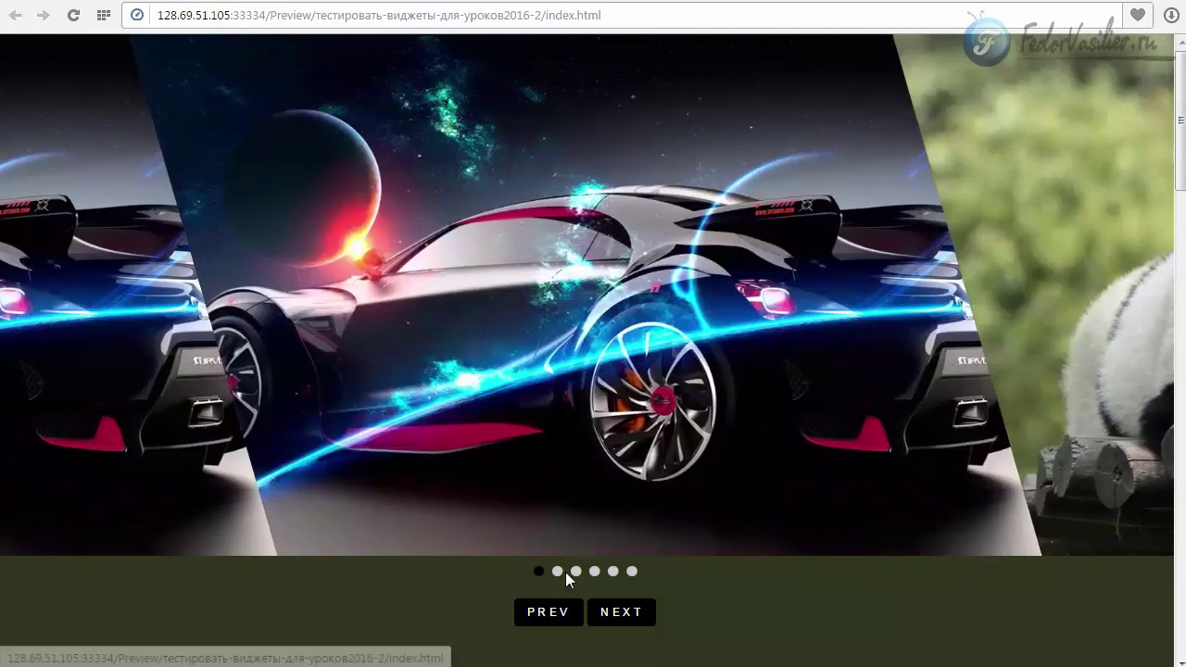
click(560, 572)
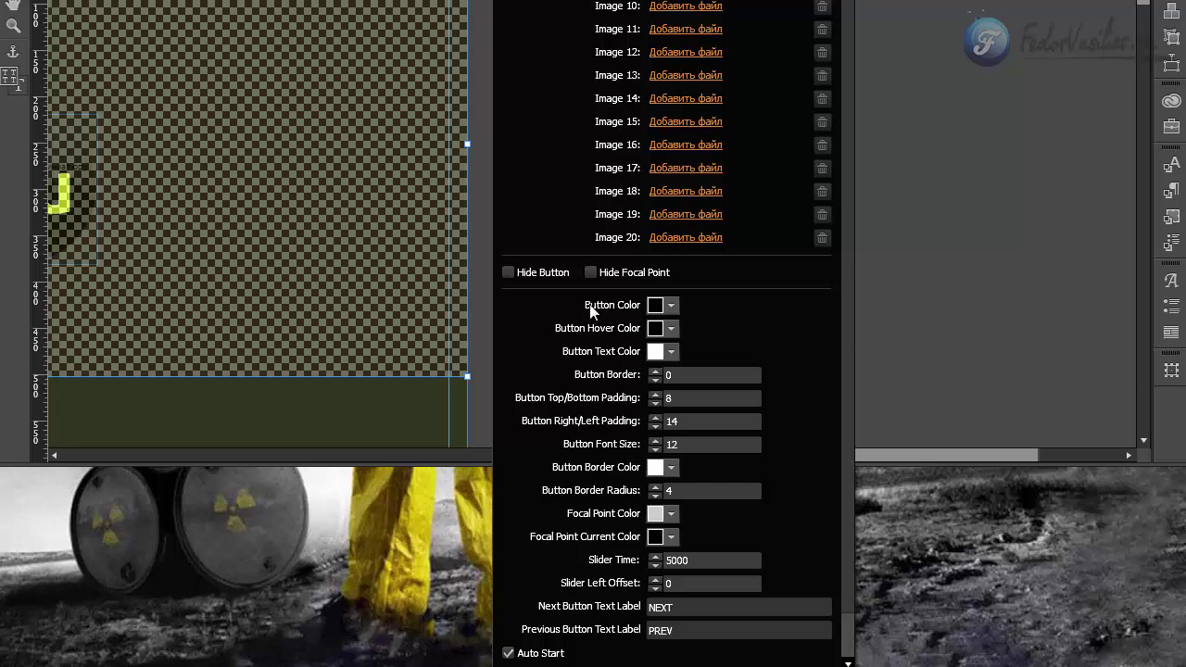
- Set the slider's Button Color to yellow-green D5F230 and its Button Hover Color to darker olive 626D1F
click(655, 305)
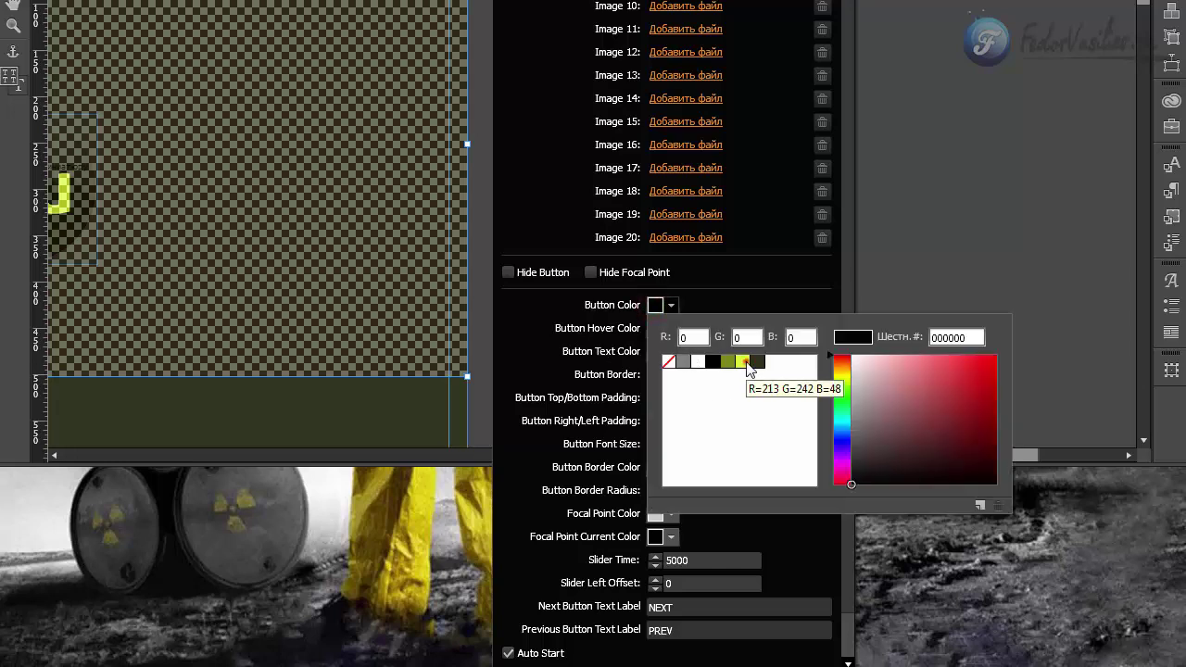
click(743, 360)
click(731, 286)
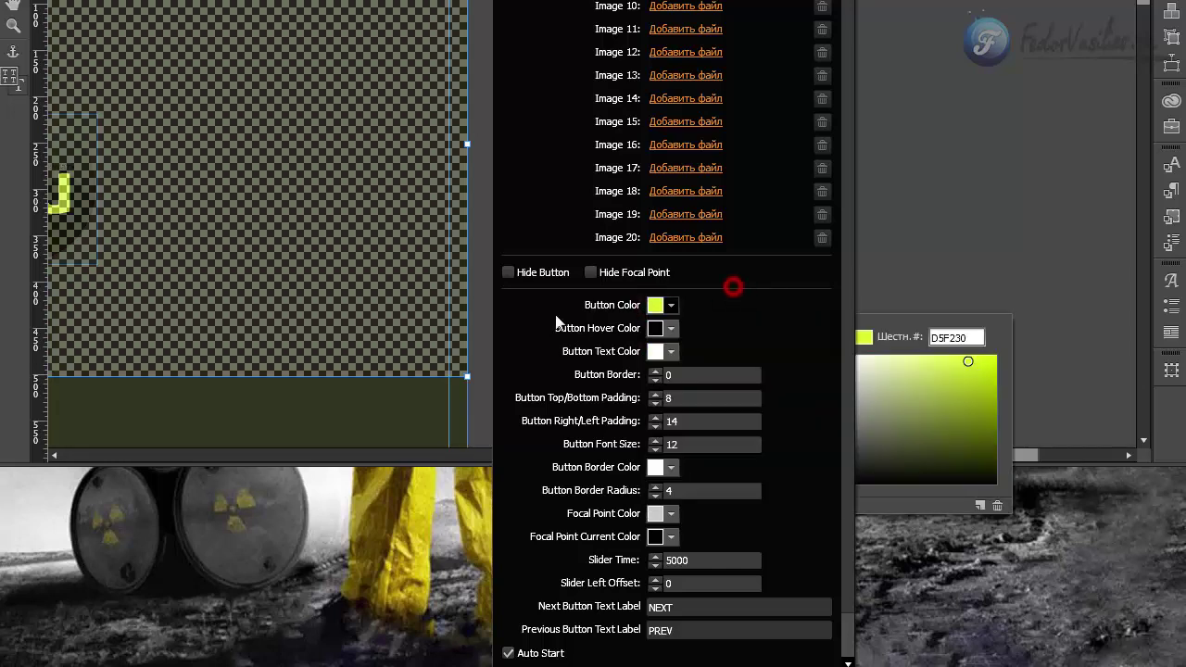
click(654, 330)
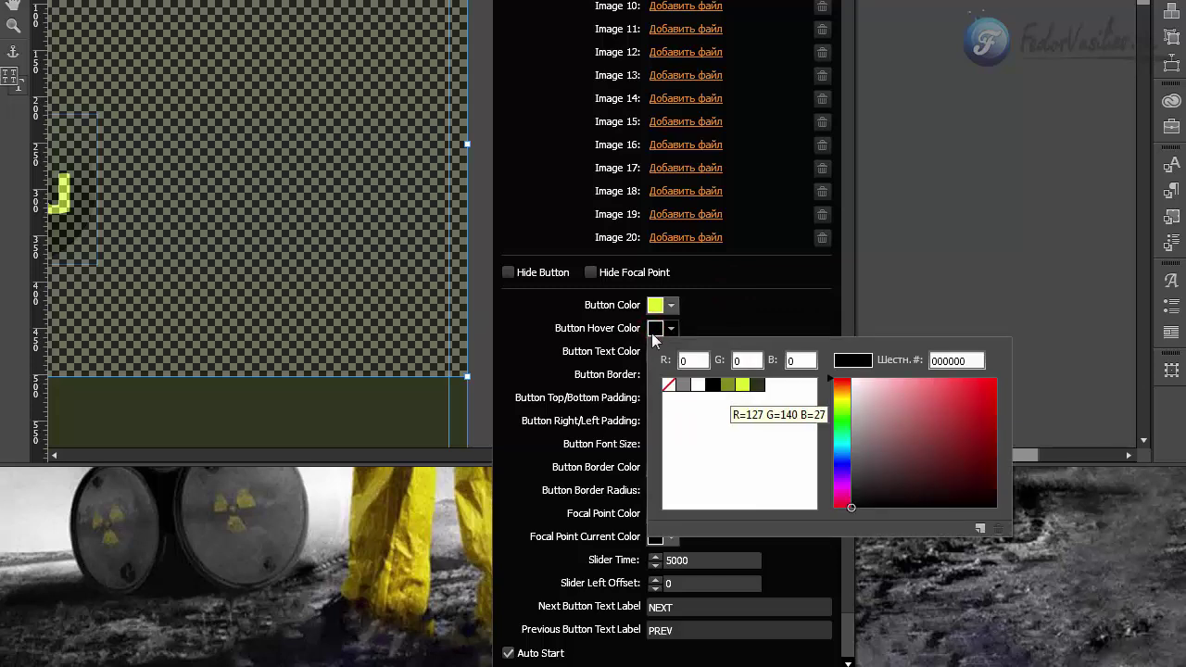
click(742, 385)
click(959, 461)
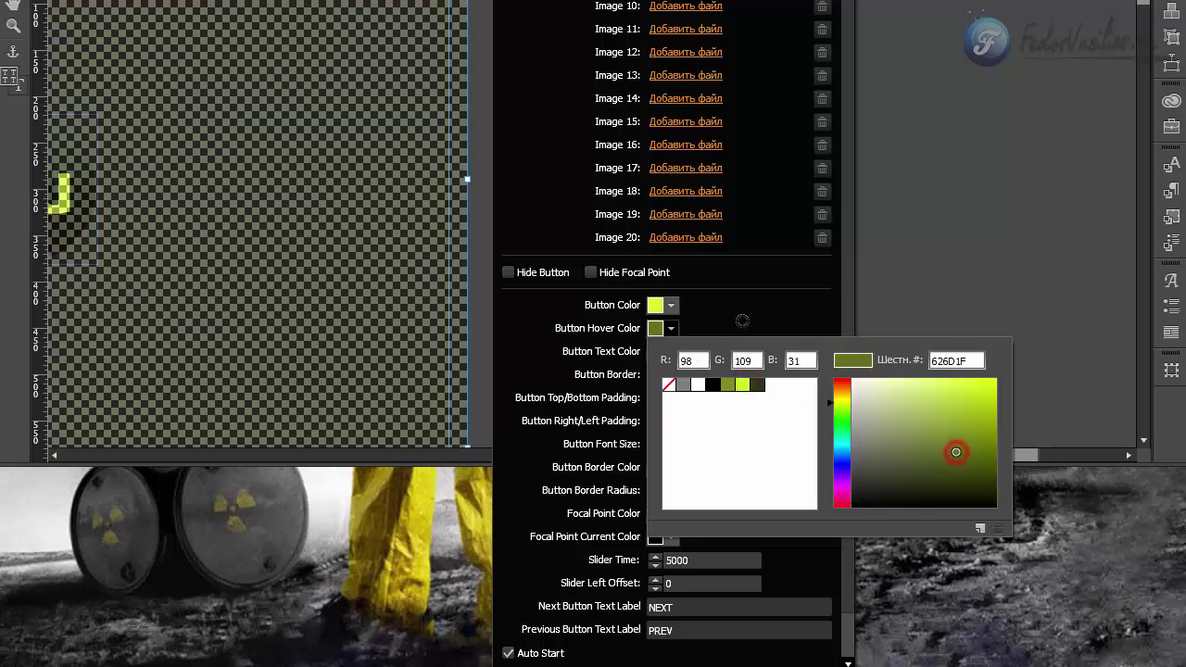
click(744, 309)
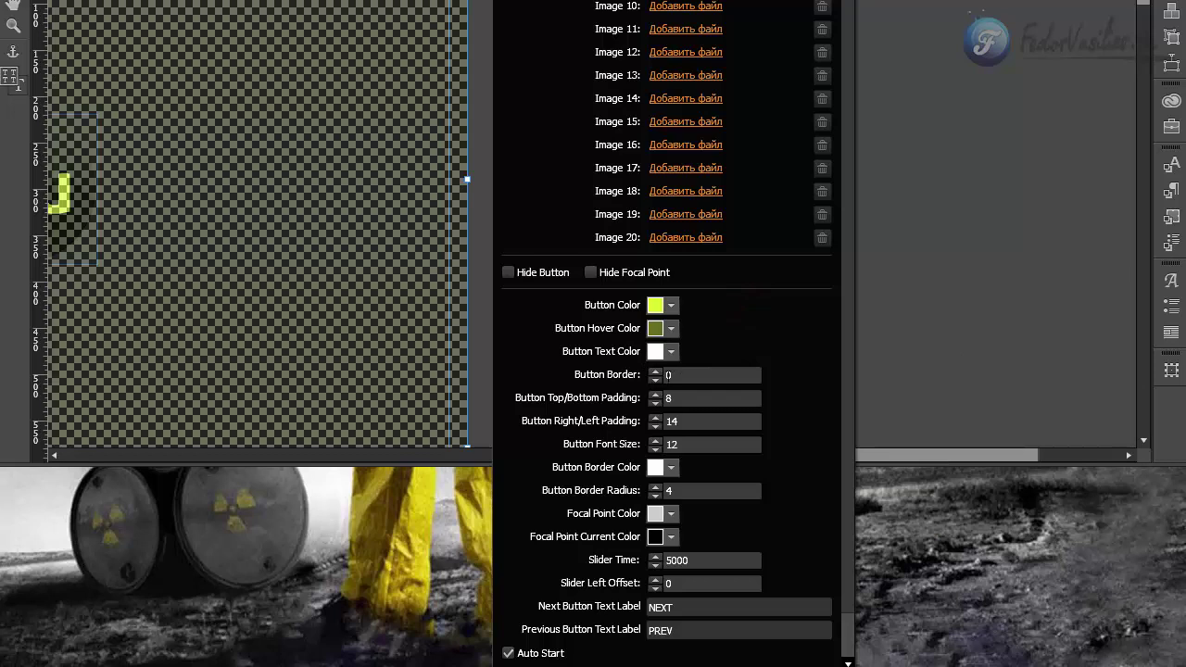
- Review the slider's button border, top/bottom and right/left padding, font size and border radius settings, and close the widget options
click(683, 375)
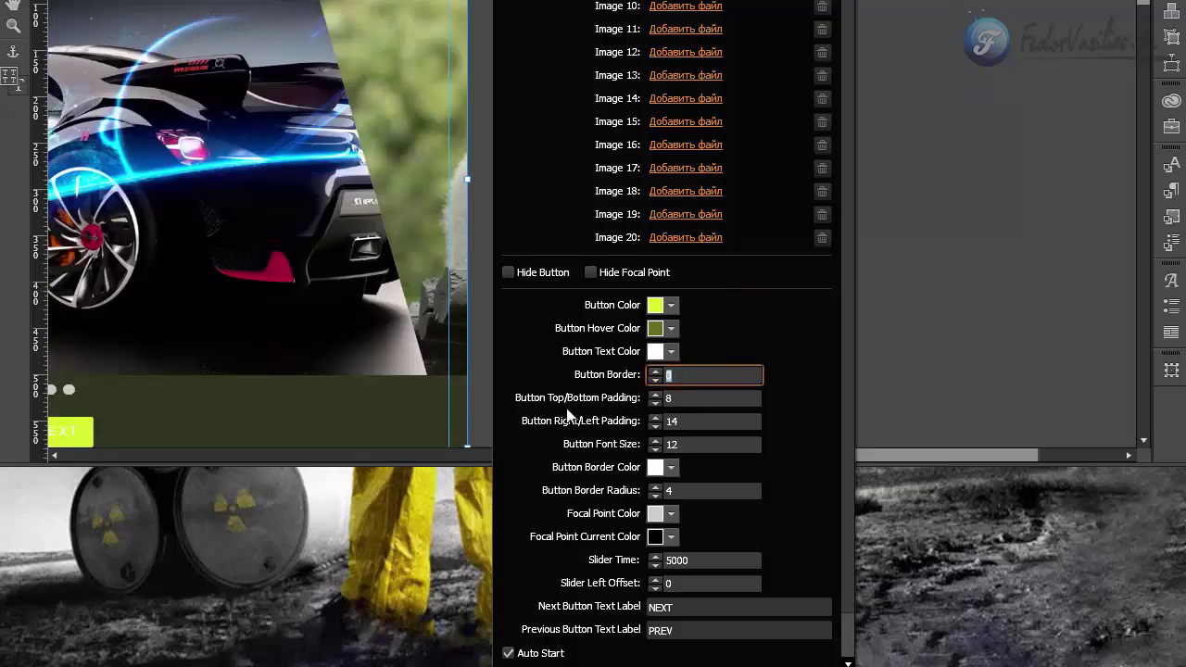
click(690, 399)
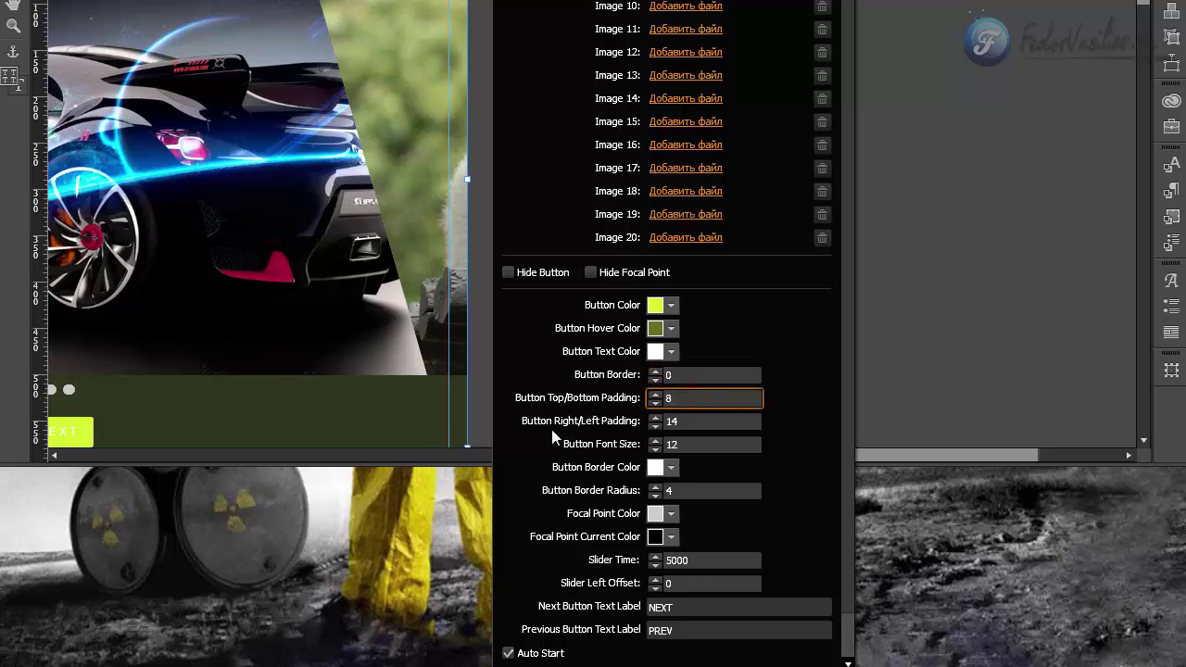
click(688, 421)
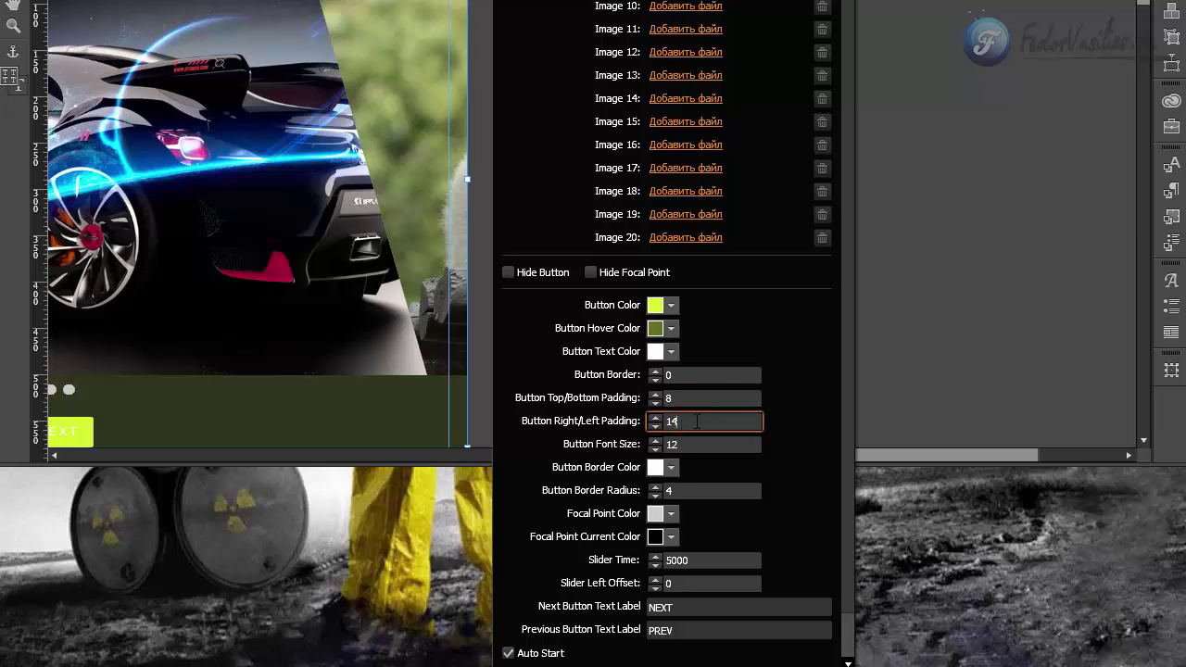
click(686, 443)
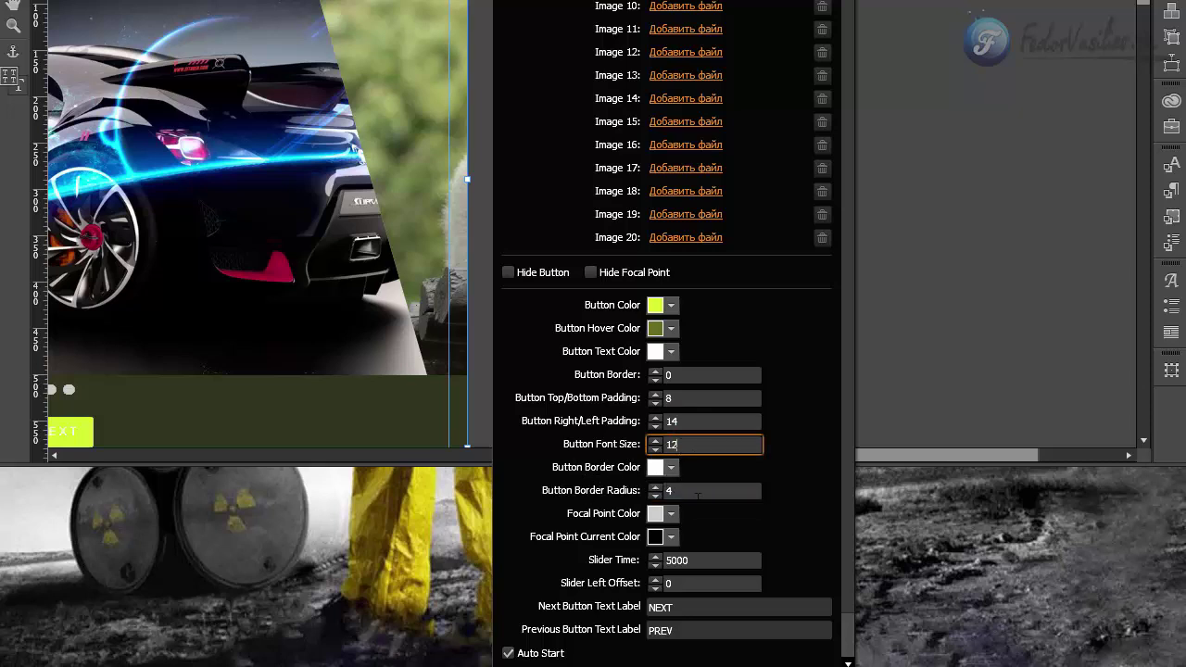
click(667, 490)
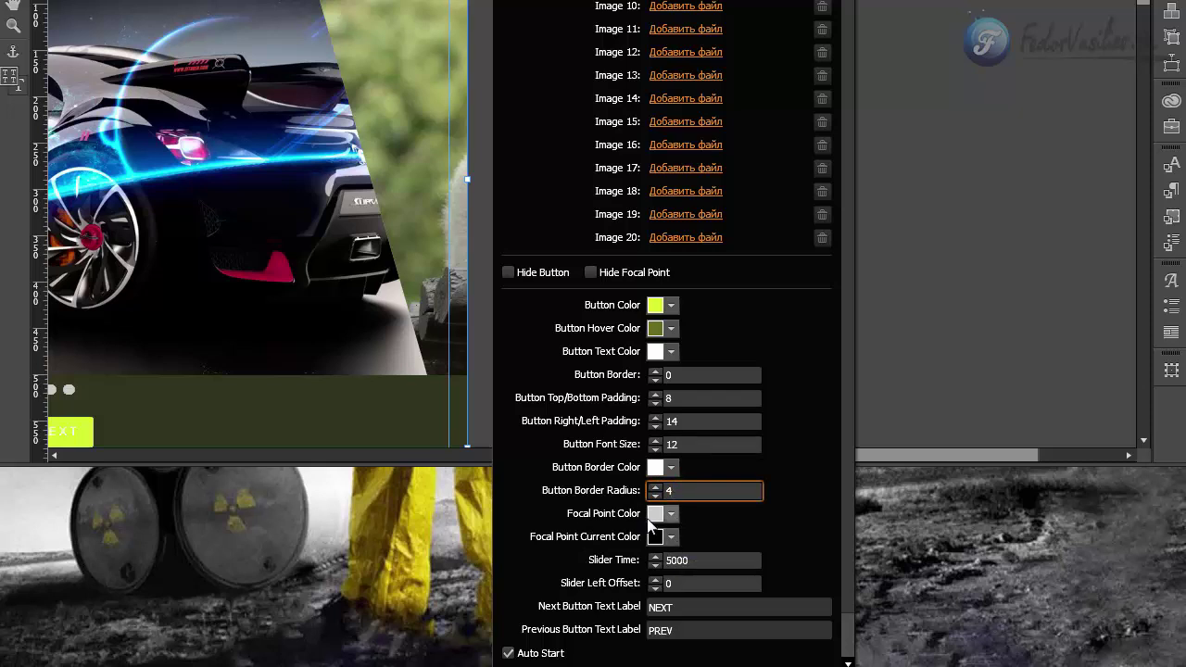
click(938, 379)
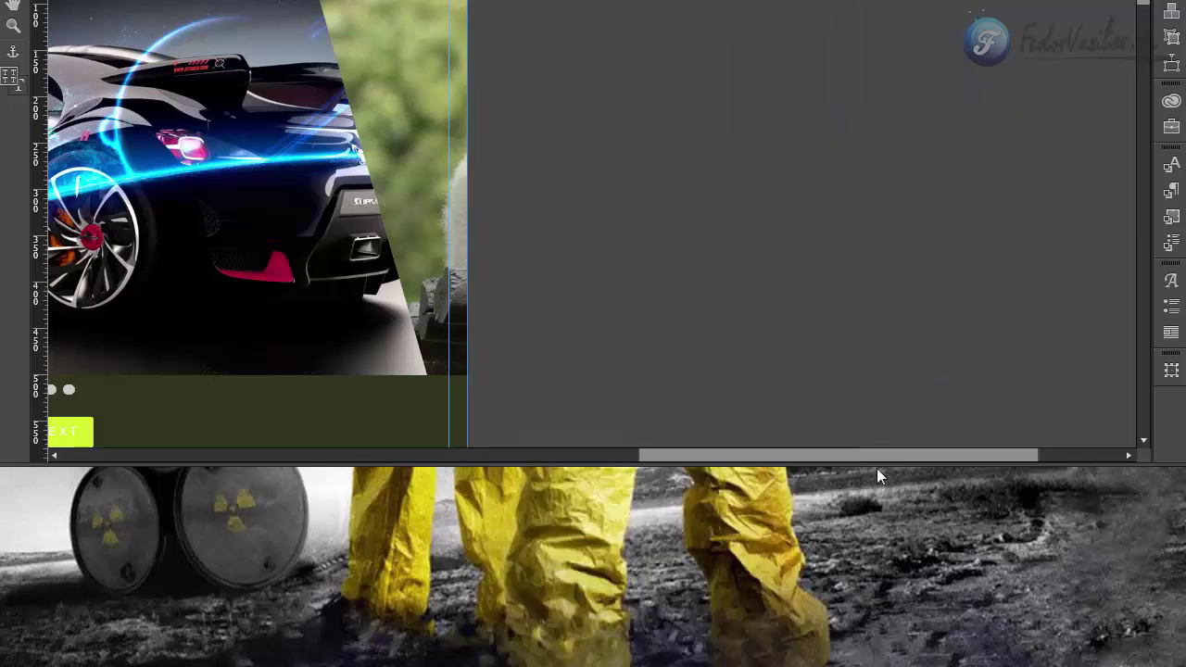
- Open the Fluid Slider's widget options and set its Focal Point Current Color to the bright yellow-green swatch
drag(876, 455, 392, 457)
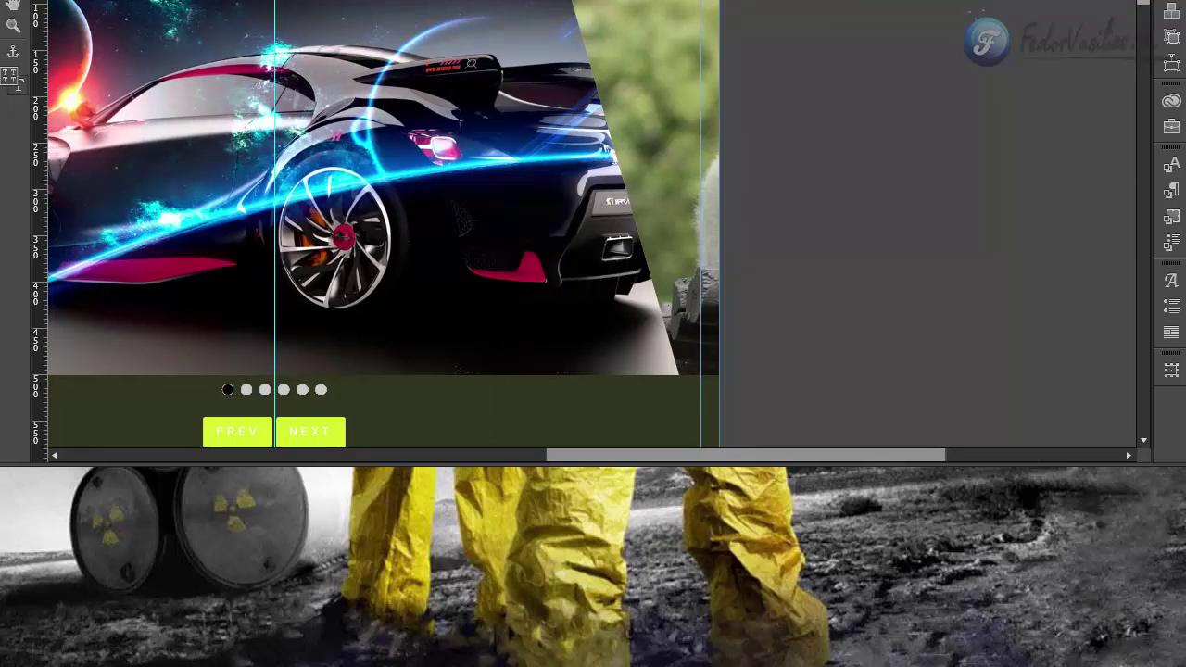
scroll(296, 326, down, 3)
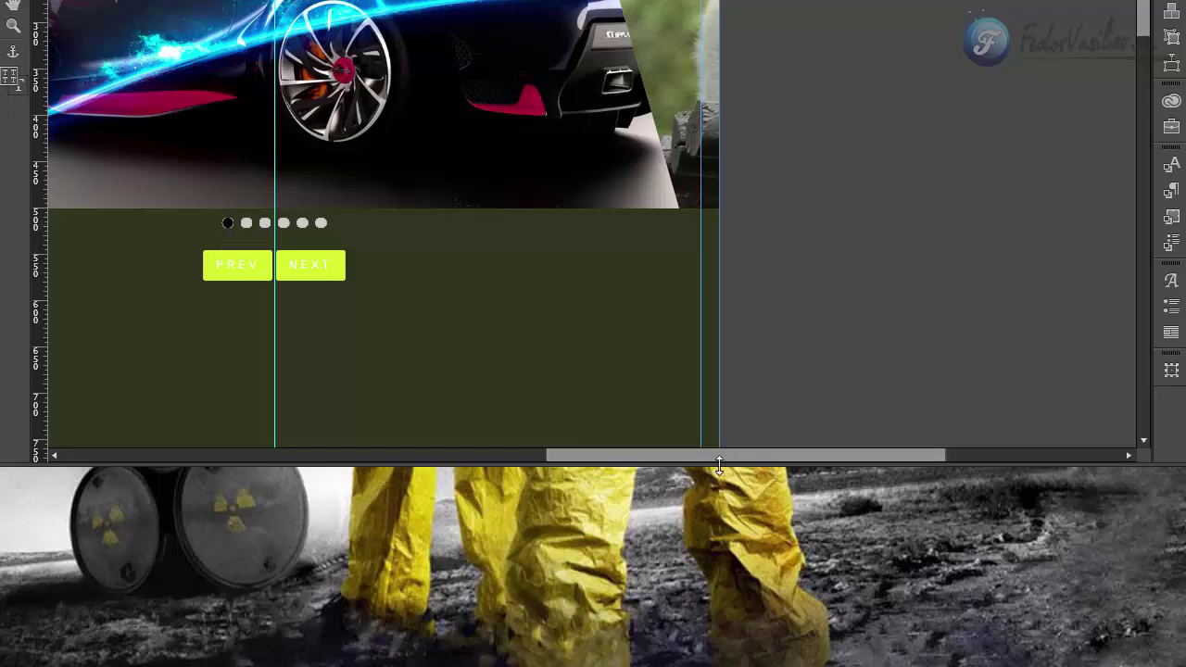
scroll(724, 453, right, 3)
scroll(557, 220, up, 4)
click(557, 219)
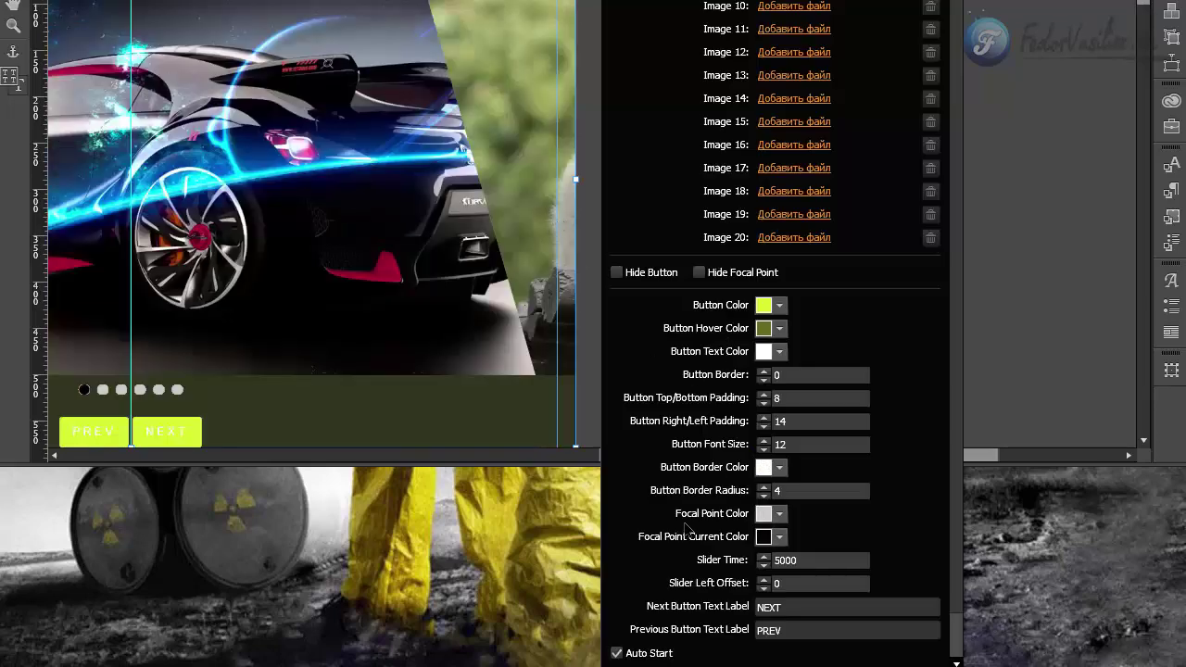
click(761, 538)
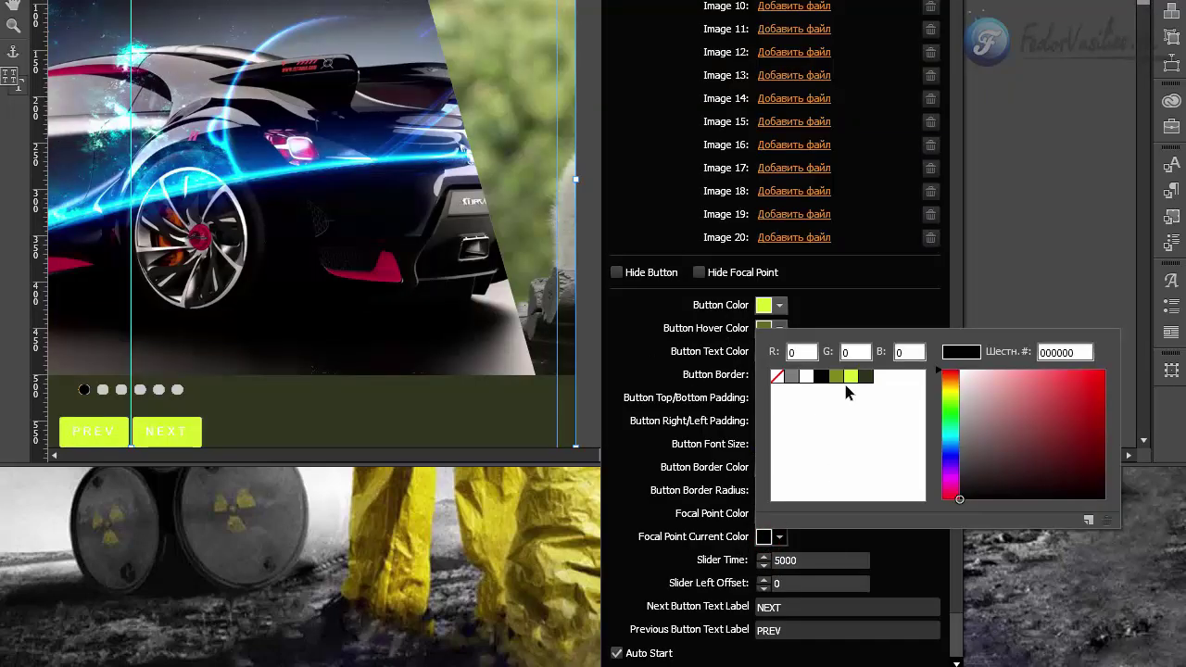
click(848, 377)
click(842, 316)
- Set the slider's Focal Point Color to the dark olive green swatch
click(766, 516)
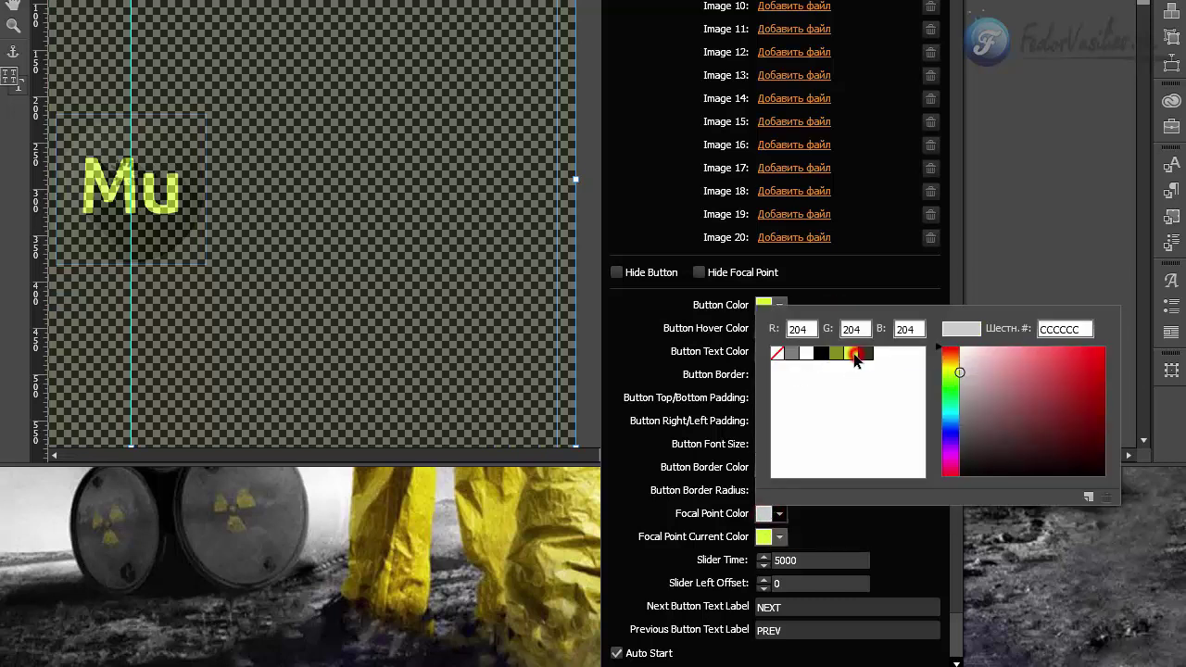
click(852, 354)
click(835, 353)
click(880, 284)
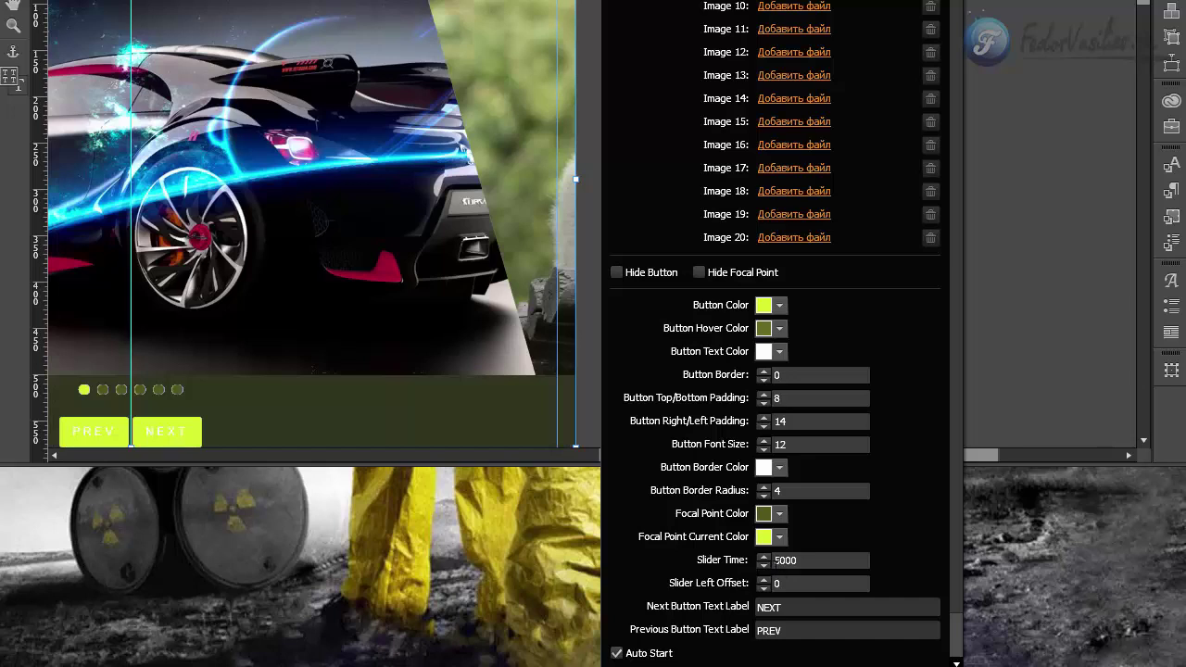
- Set the slider's Slider Time to 2000
click(780, 560)
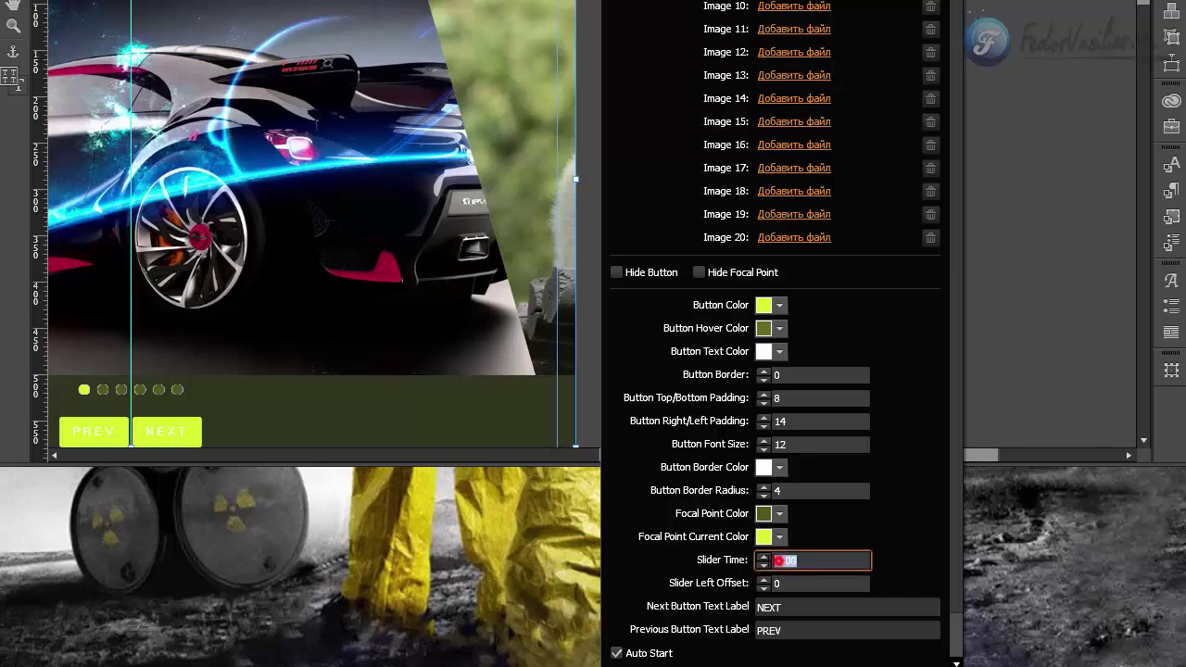
text(2)
key(Return)
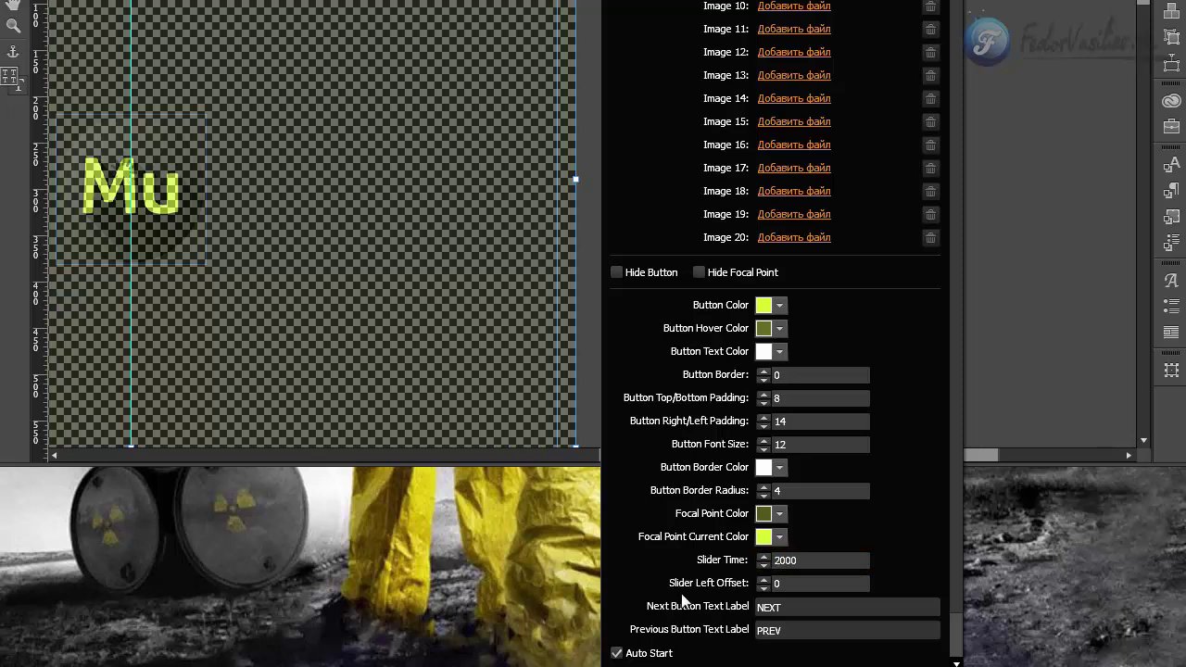
- Review the slider's left offset, next and previous button text labels and remaining settings, and close the widget options
click(784, 584)
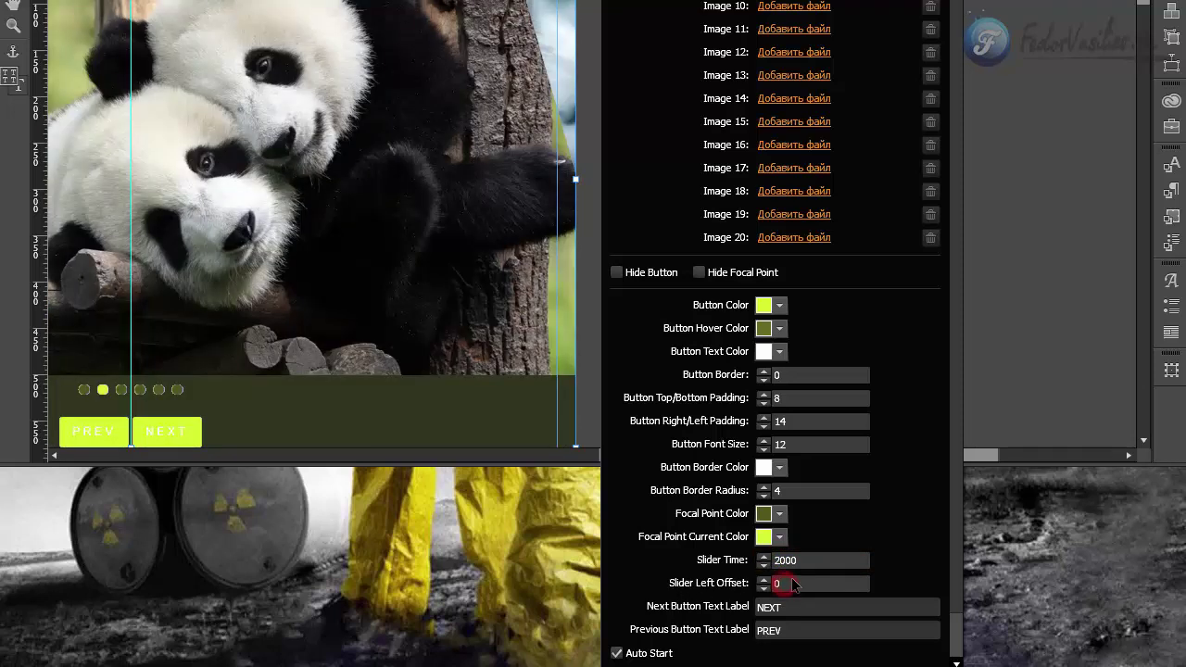
text(0)
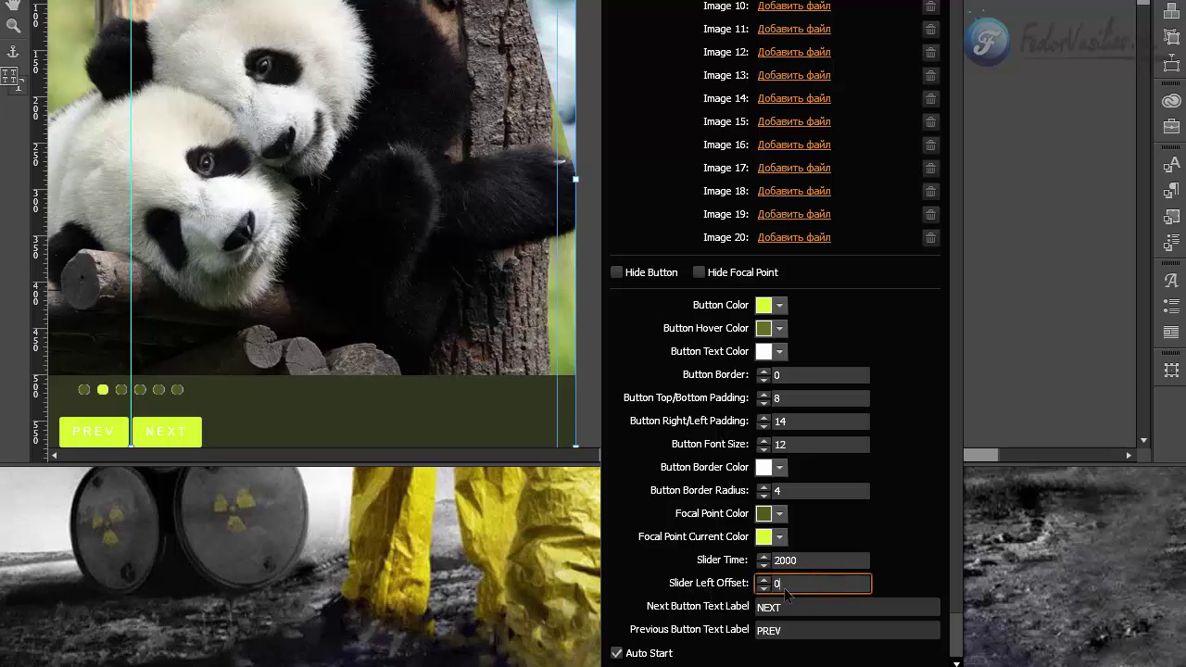
double_click(783, 584)
double_click(803, 607)
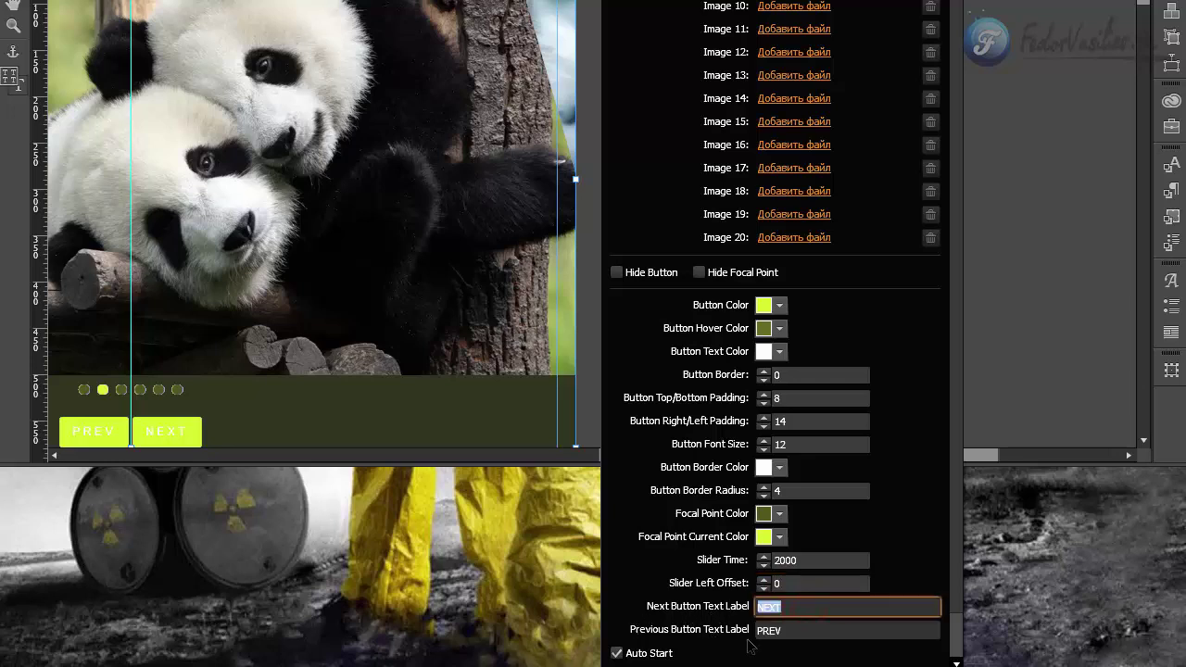
double_click(768, 631)
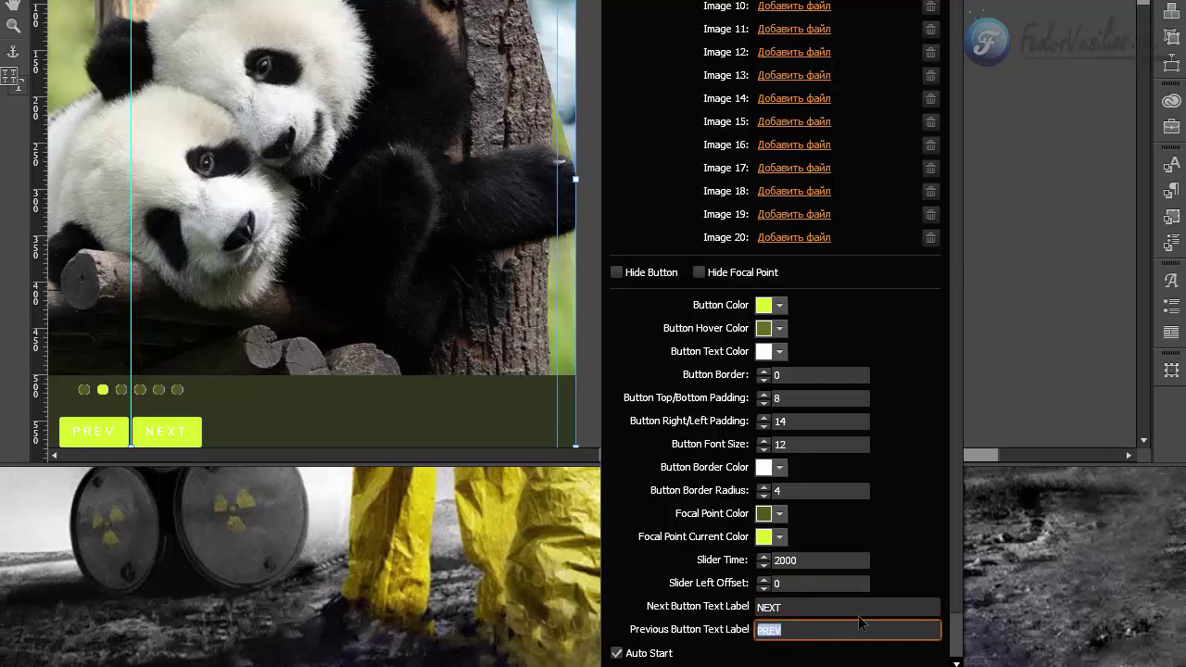
drag(954, 636, 954, 652)
double_click(786, 557)
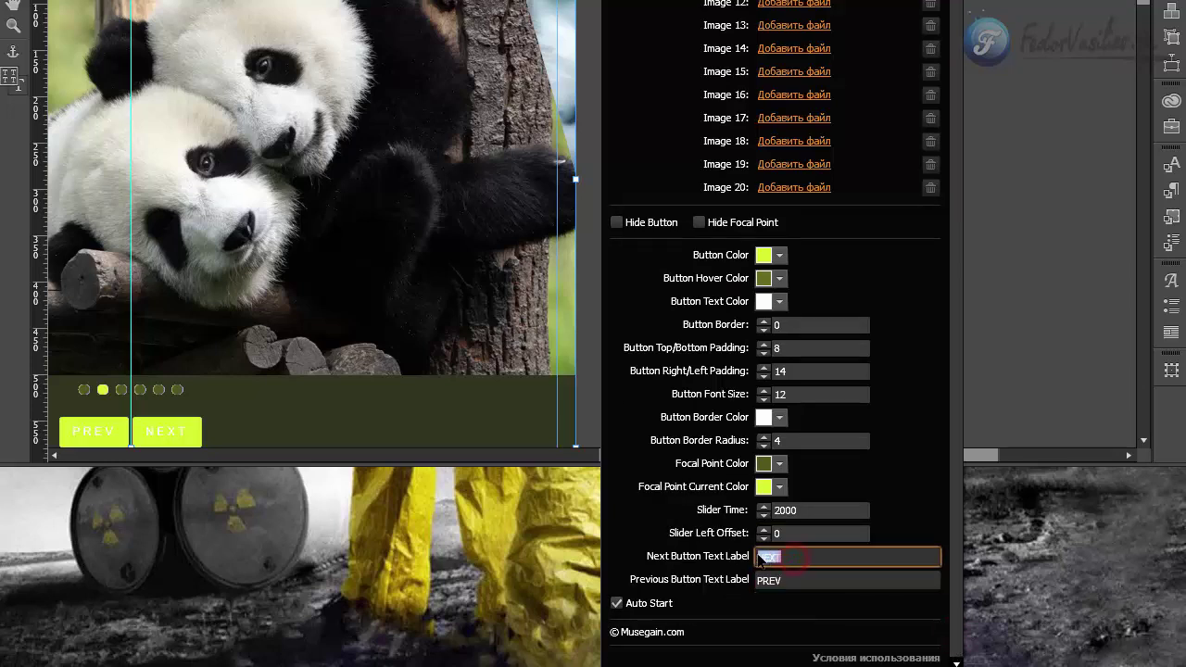
click(794, 584)
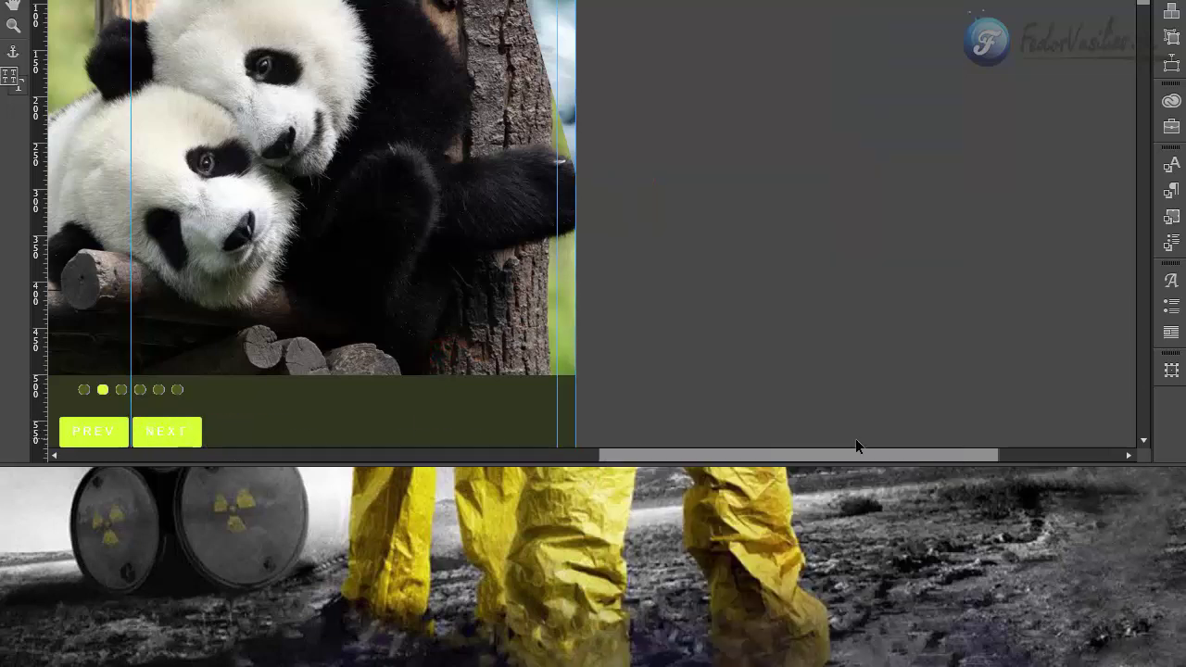
- Select the Fluid Slider on the page and set the font of its text to the recently used font 9511
drag(855, 445, 586, 445)
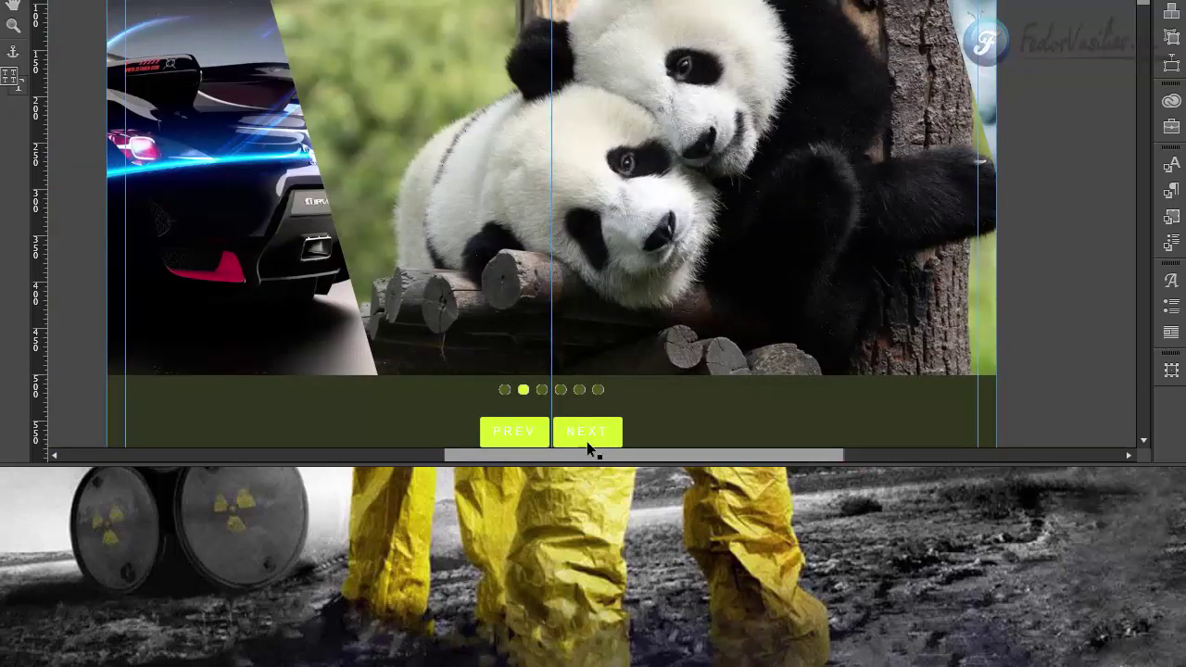
click(586, 441)
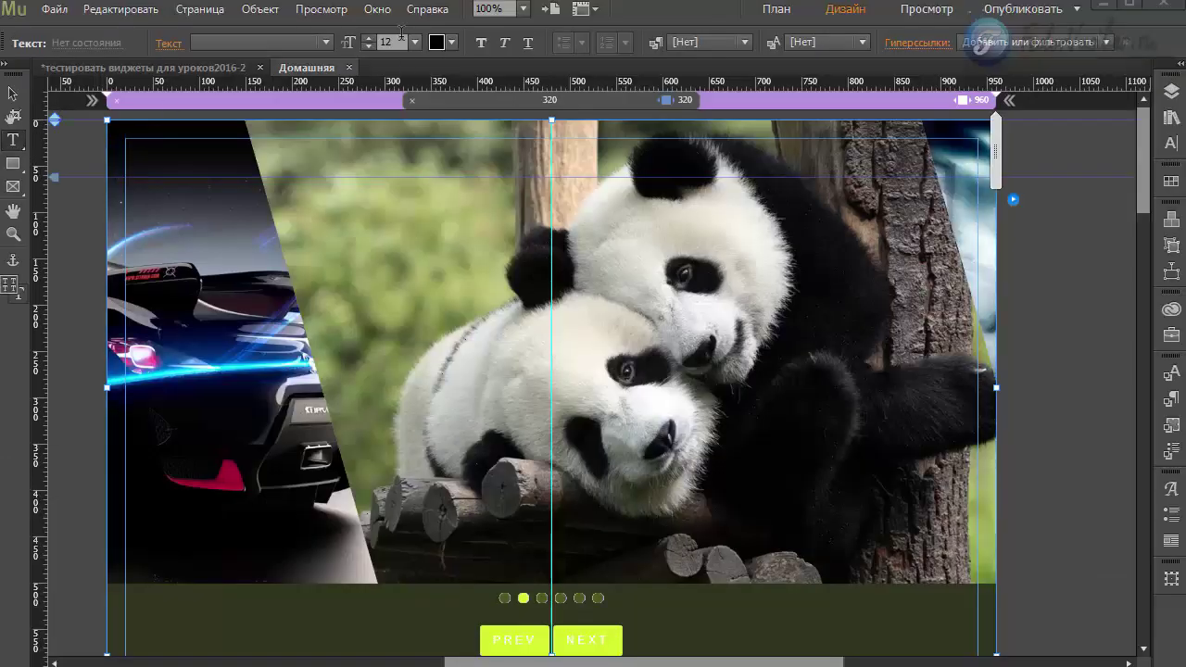
click(326, 43)
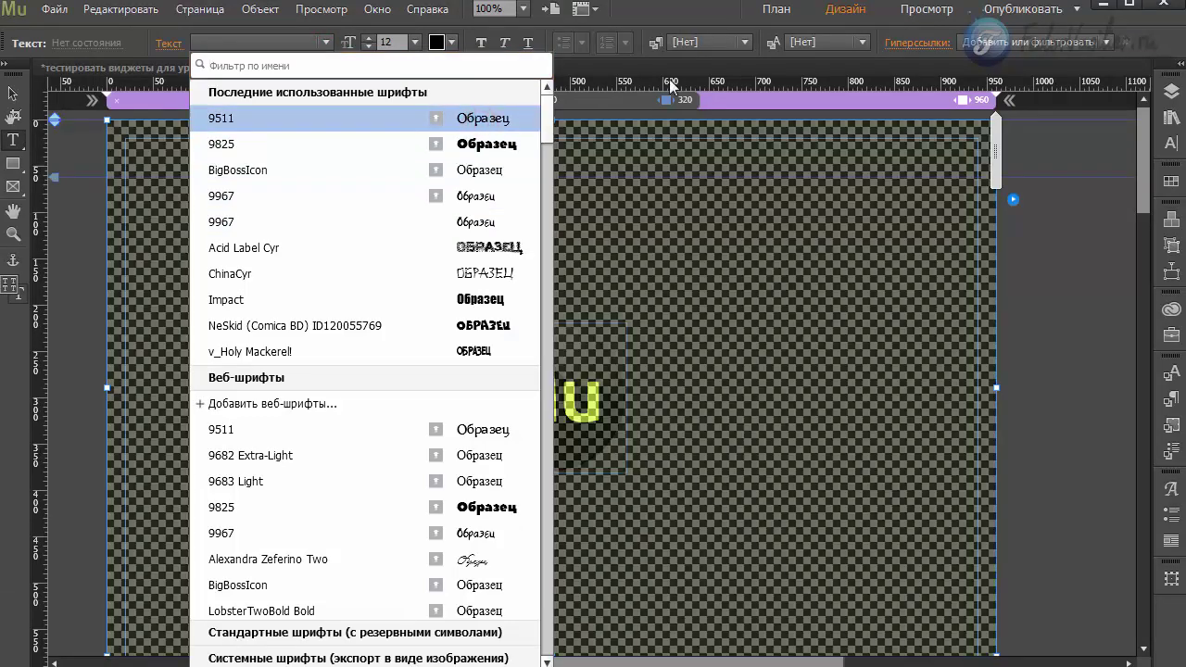
click(477, 121)
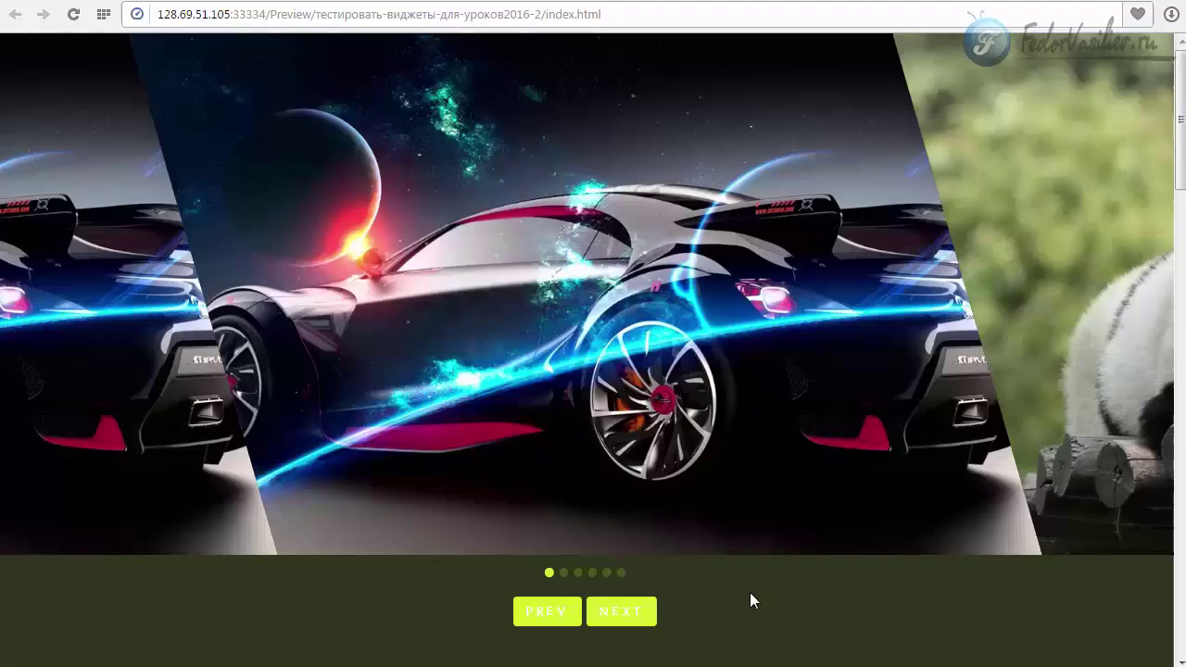
- Check the restyled slider in the browser preview by advancing with its NEXT button and going to the third dot
click(627, 614)
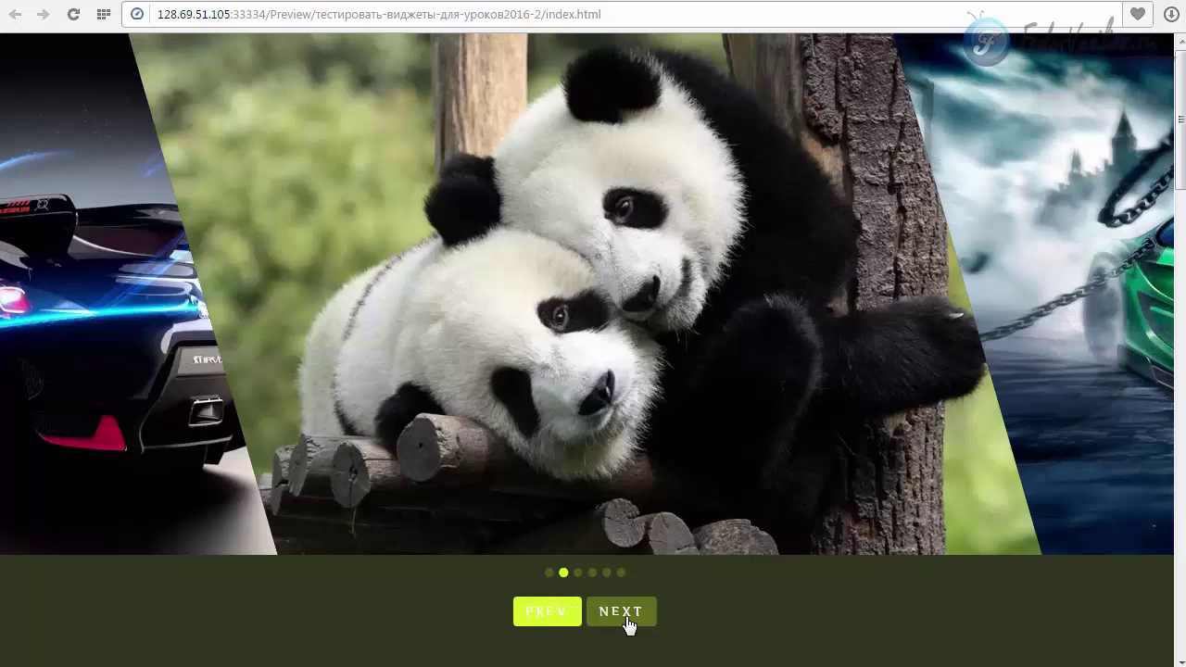
click(578, 573)
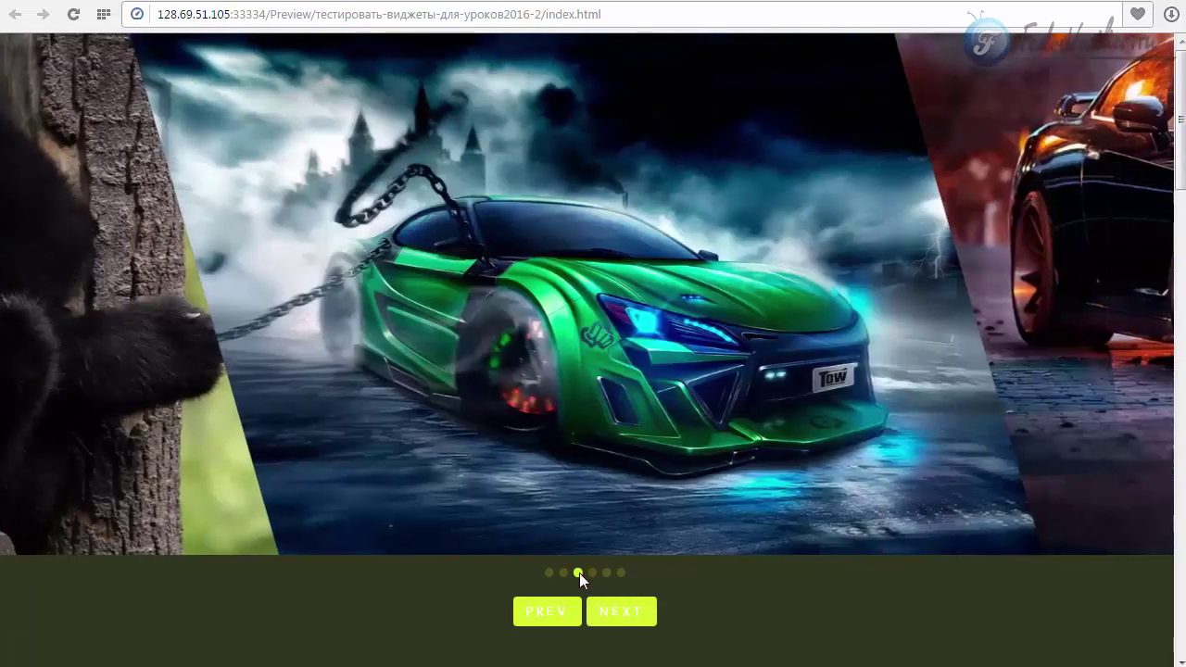